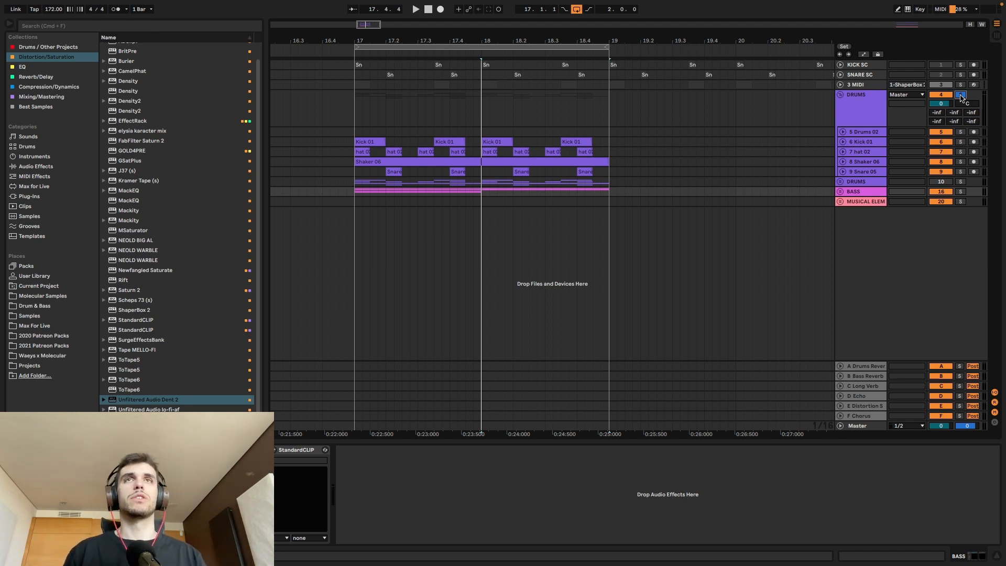
Step: Solo the 17 Serum track in the BASS group and show LFO 3 in its Serum instrument
click(840, 192)
click(961, 230)
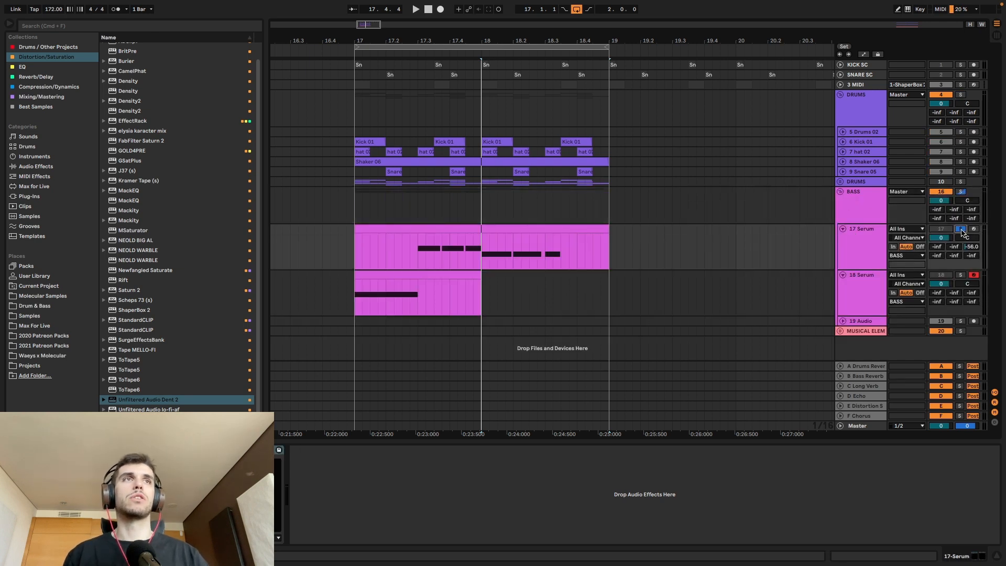
click(382, 233)
key(alt+super+p)
click(622, 390)
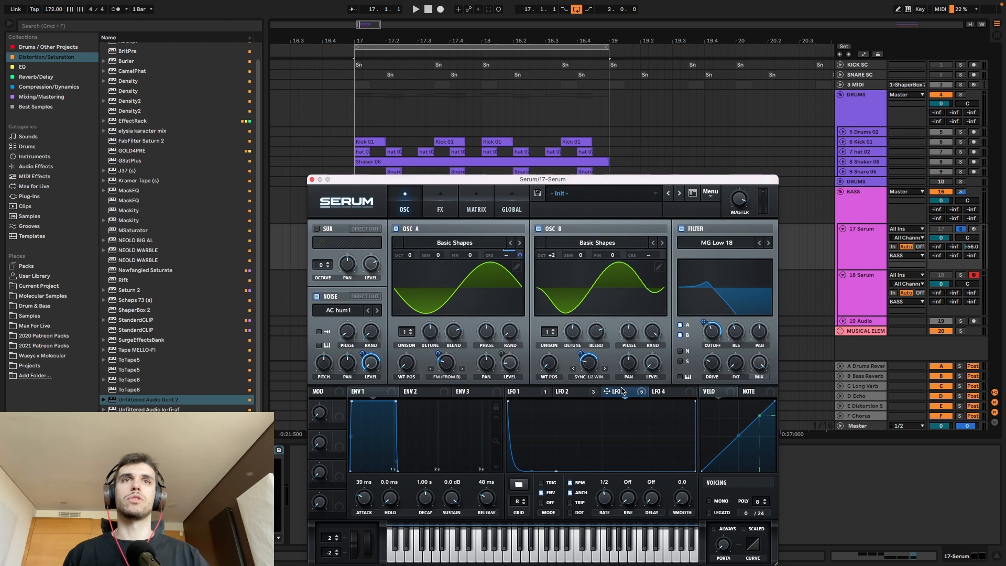
Step: Audition the bass loop with an LFO 3 option toggled, and again with that option switched back
right_click(624, 391)
click(653, 465)
key(space)
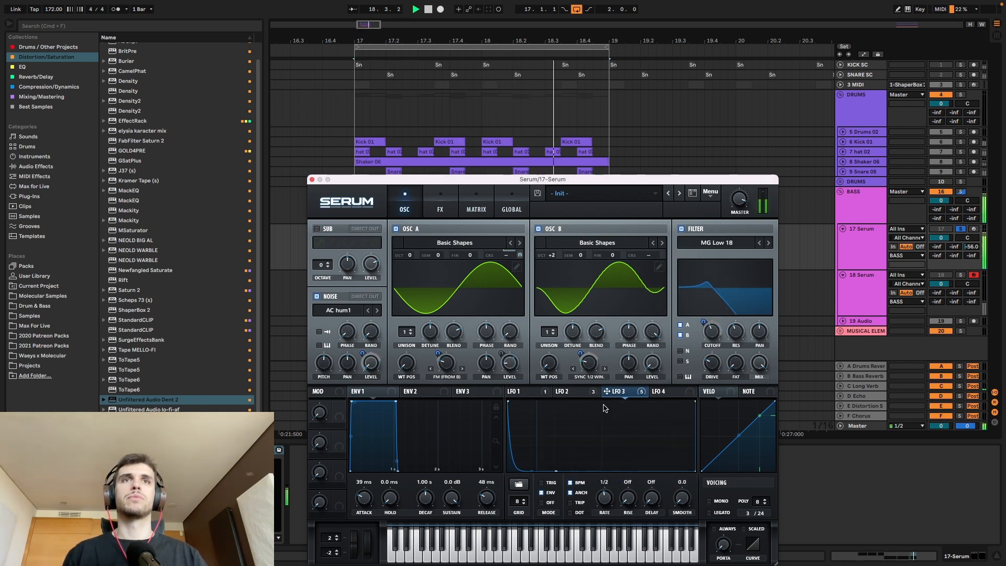
key(space)
right_click(621, 391)
click(655, 465)
key(space)
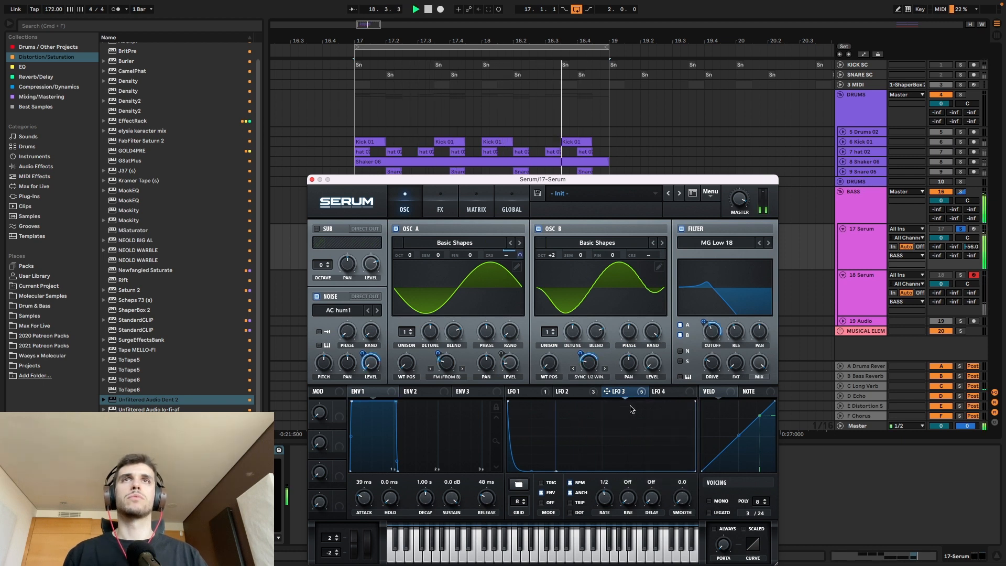
key(space)
Step: Close the Serum window, fold the BASS group with its two Serum tracks, and solo the DRUMS group
click(312, 179)
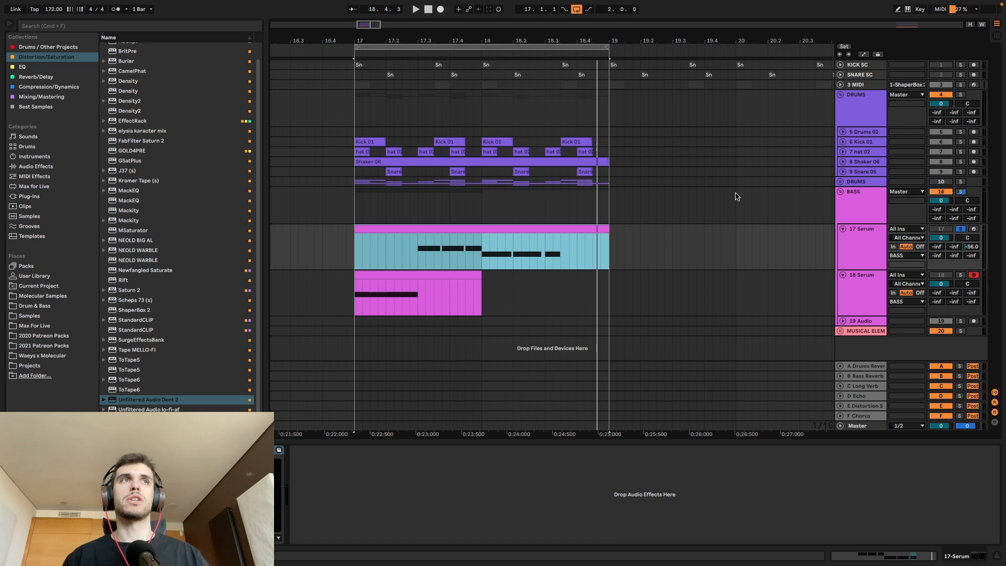
click(842, 229)
click(842, 239)
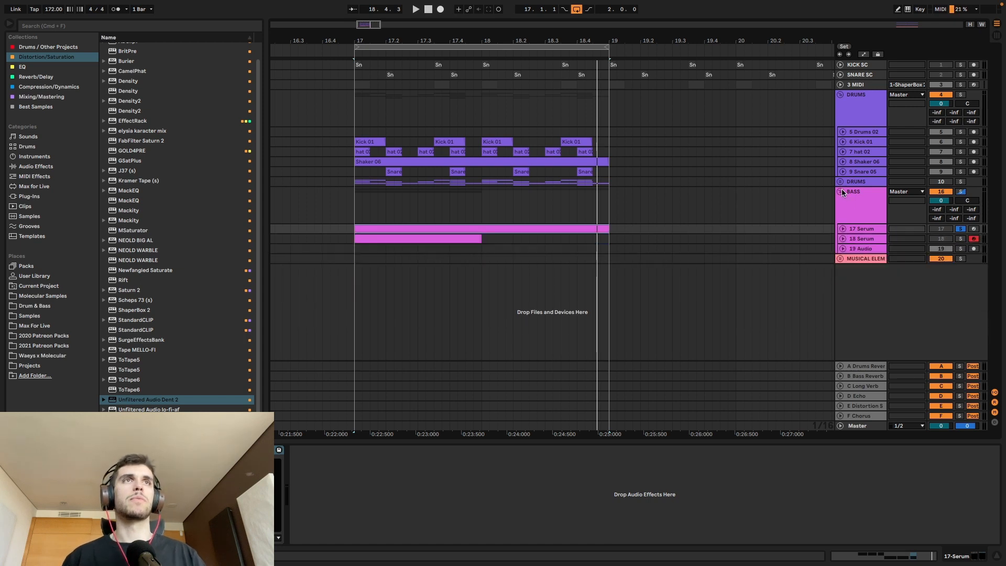
click(840, 191)
click(961, 94)
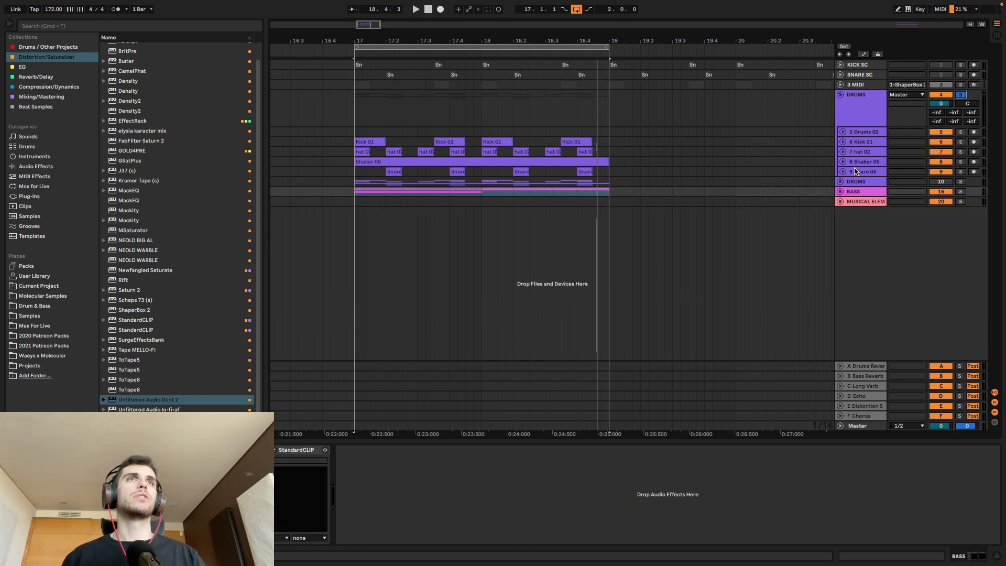
Step: Delete the second, folded DRUMS group located just above the BASS group
click(879, 181)
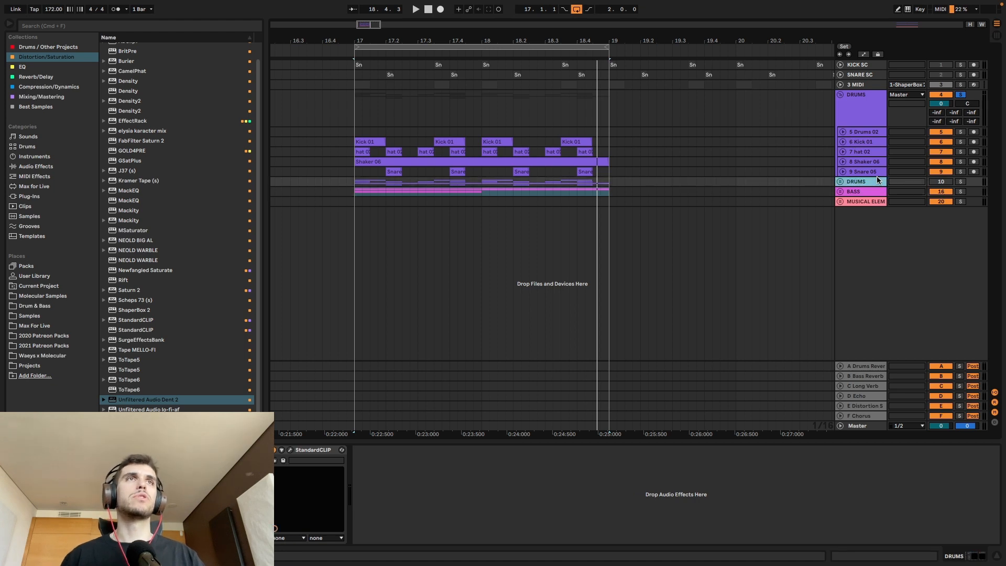
key(Delete)
click(858, 120)
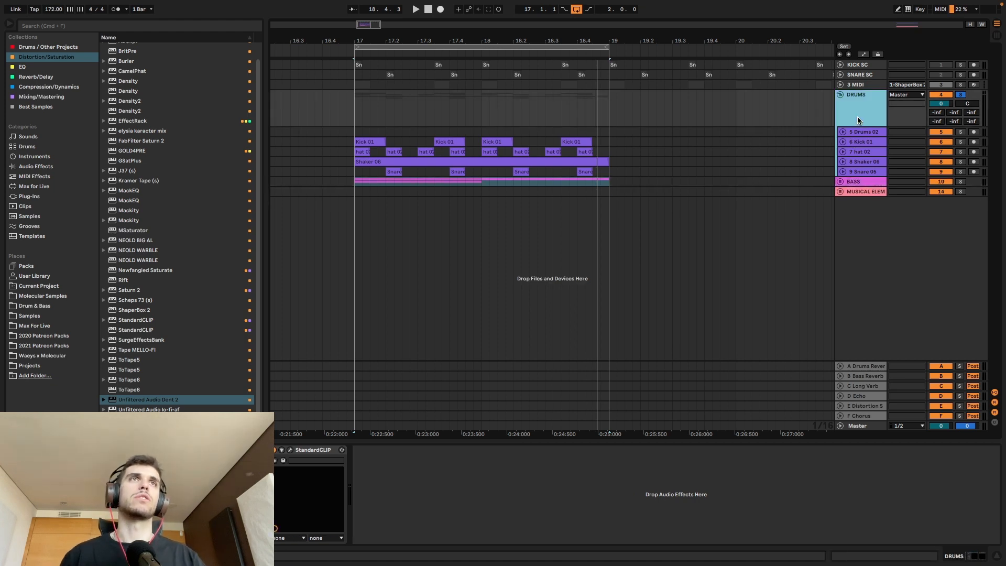
Step: Solo the Kick 01 track and compare its loop with the track's effects bypassed and enabled
click(857, 140)
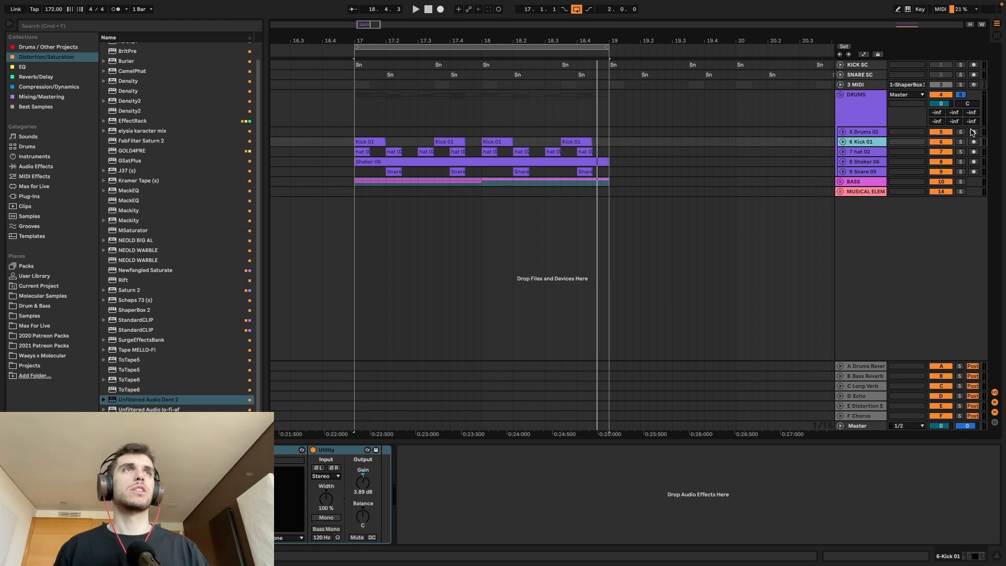
click(960, 141)
click(12, 450)
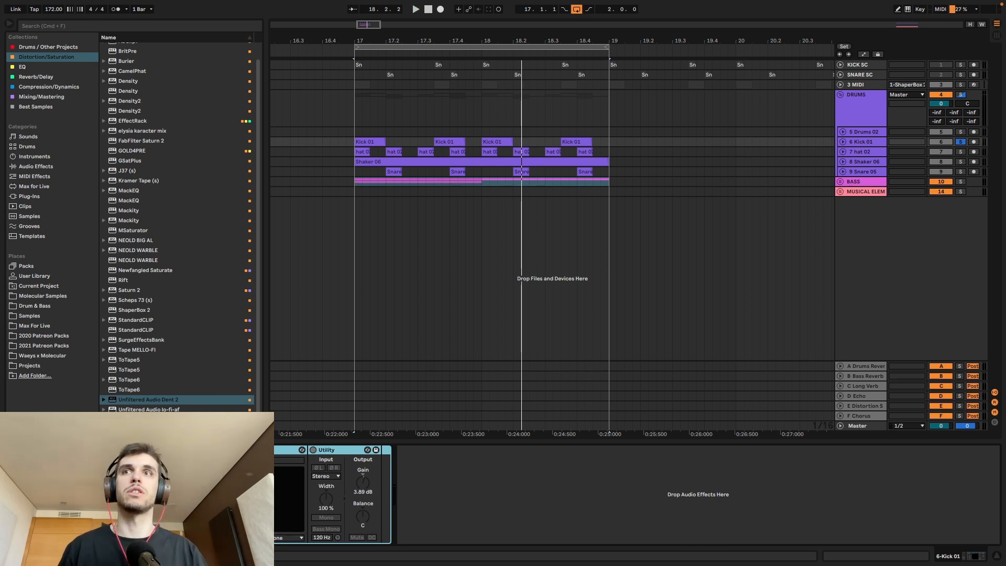
key(space)
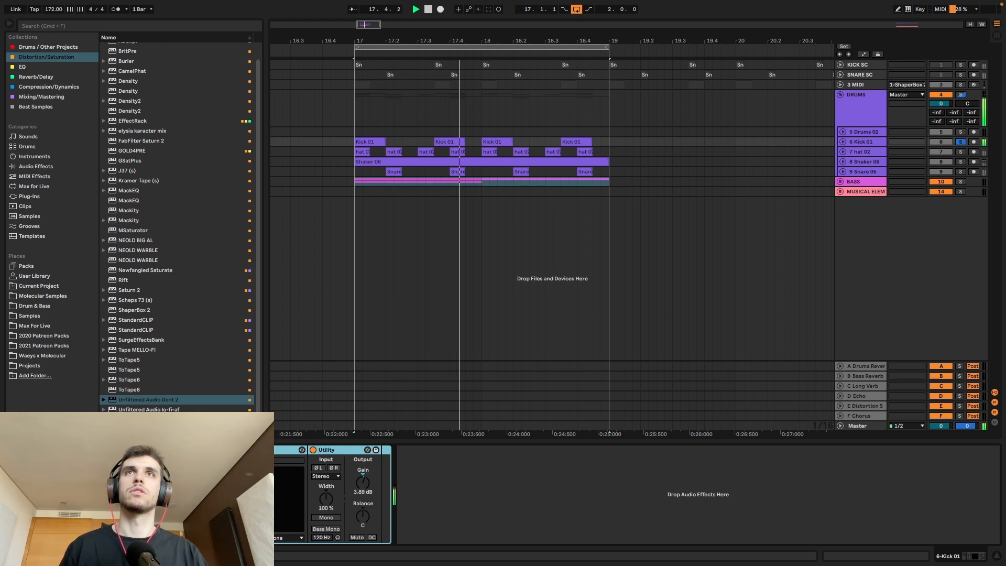
click(313, 450)
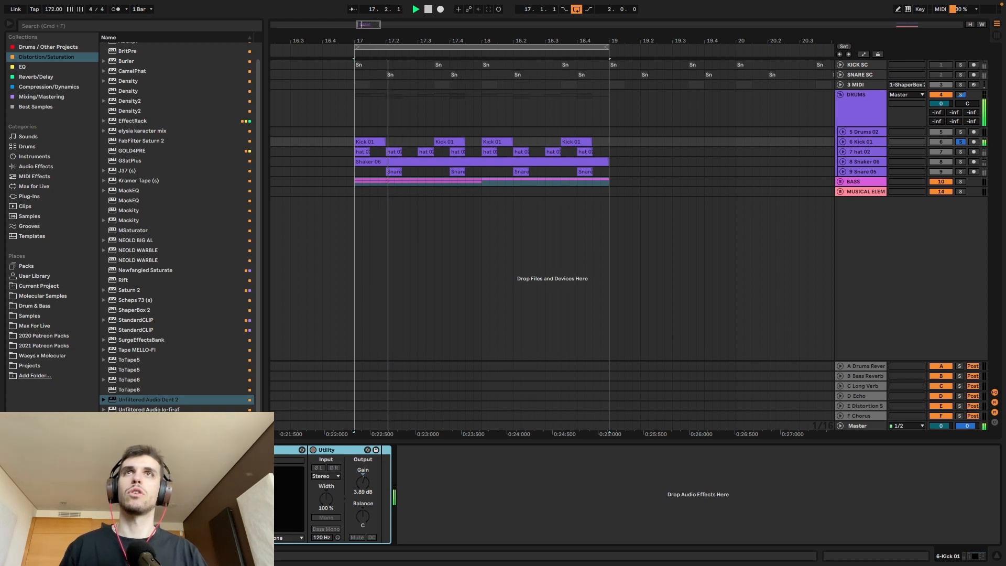
click(313, 450)
key(space)
Step: Record the two-bar Kick 01 loop by resampling onto a new armed audio track below it
click(859, 144)
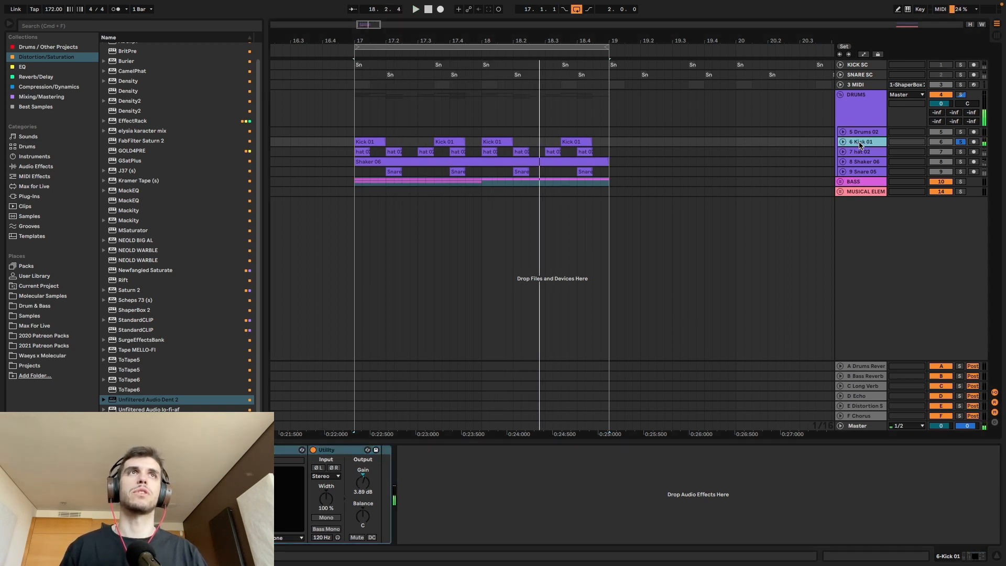
key(super+t)
click(973, 162)
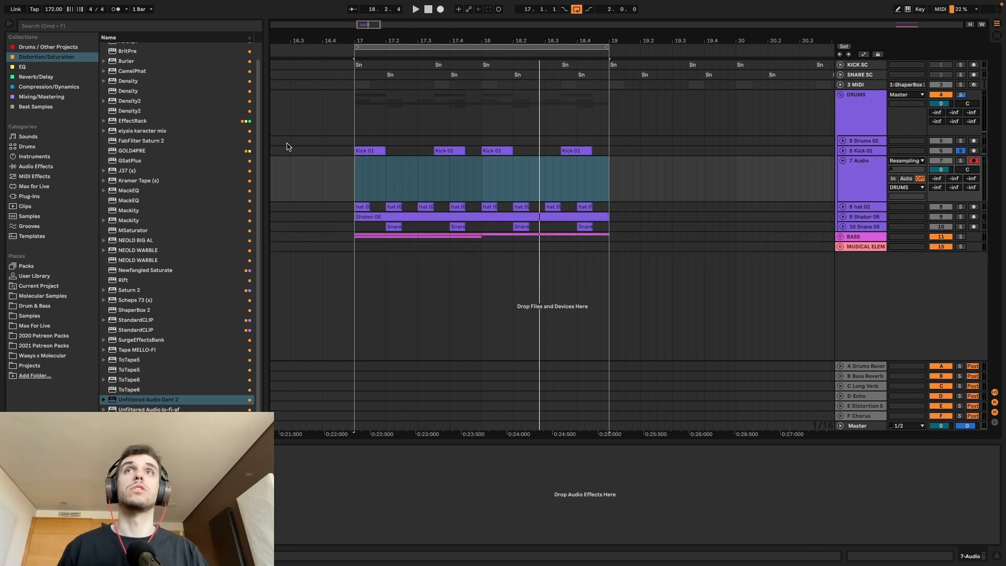
click(378, 150)
click(10, 450)
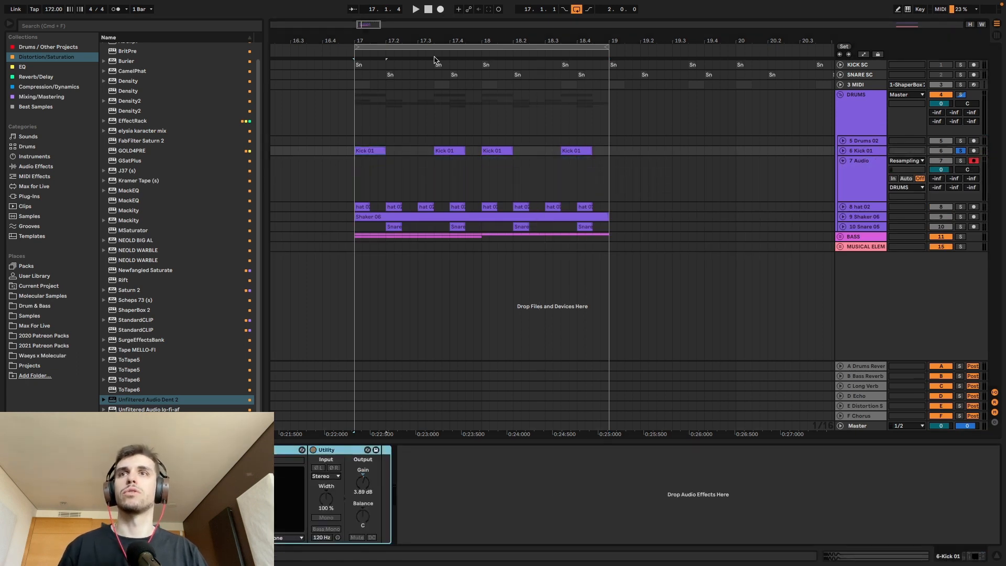
click(441, 10)
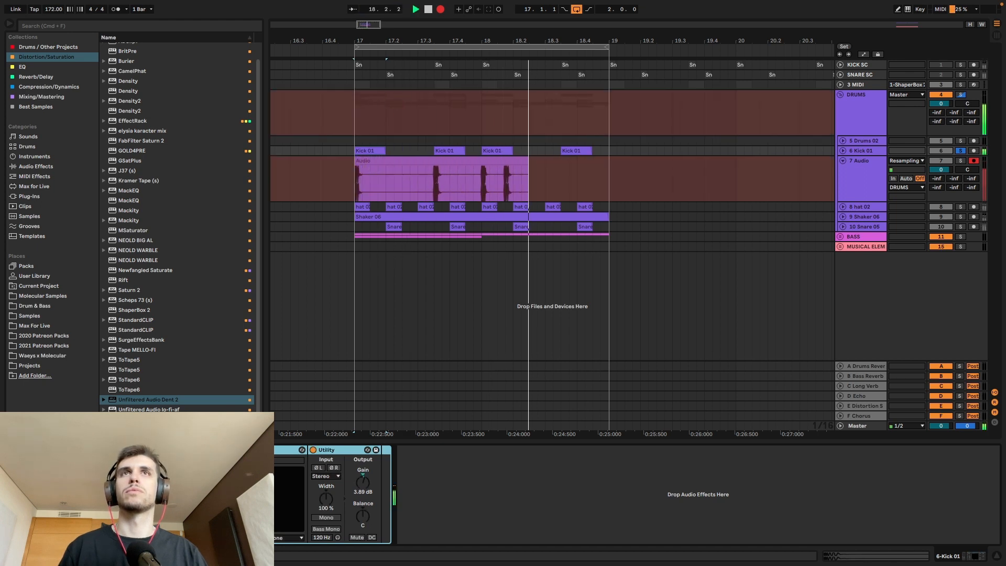
click(440, 9)
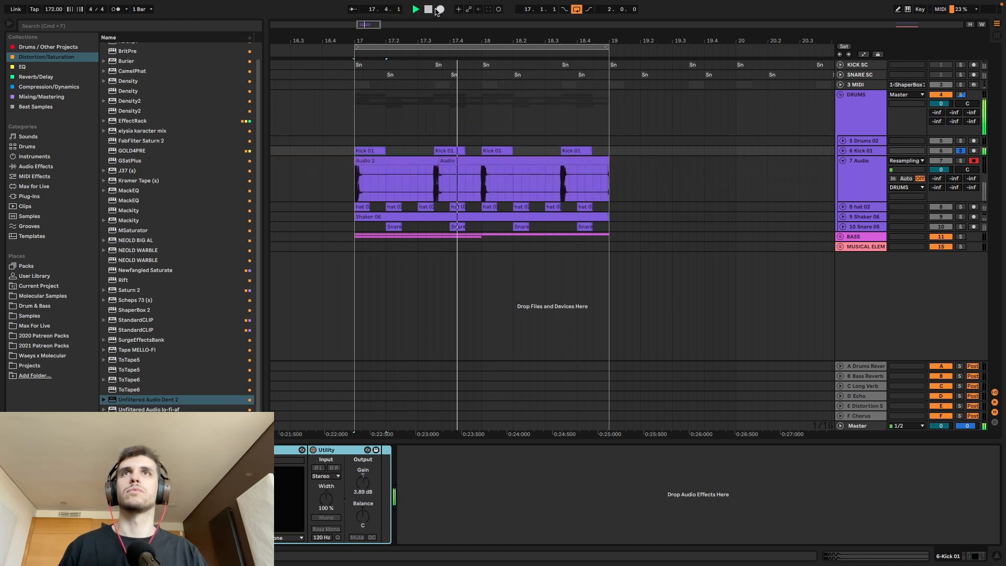
key(space)
Step: Extend the newer recording back to bar 17, split it at bar 18 and duplicate the audio track
drag(440, 161, 333, 166)
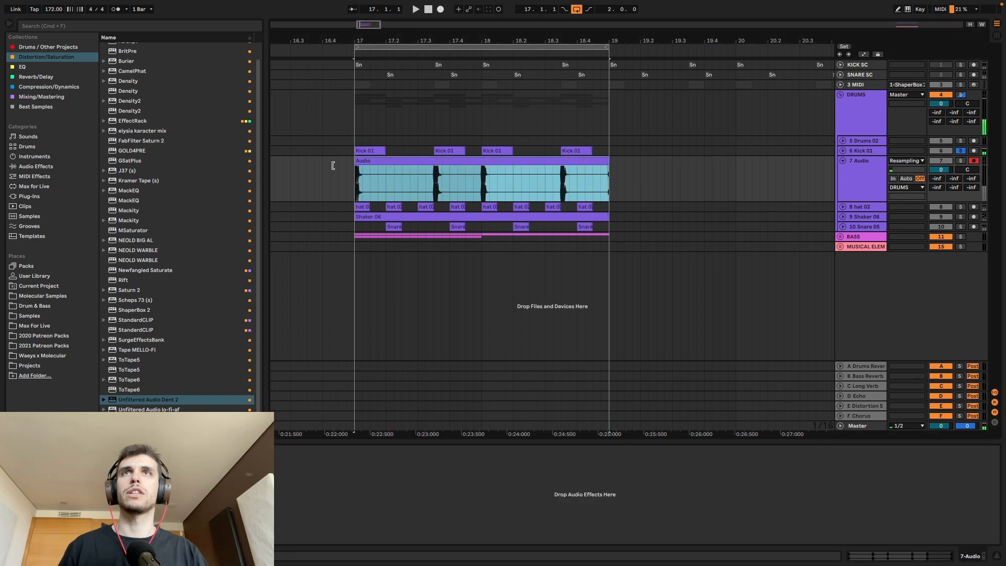
click(490, 180)
key(super+e)
key(super+d)
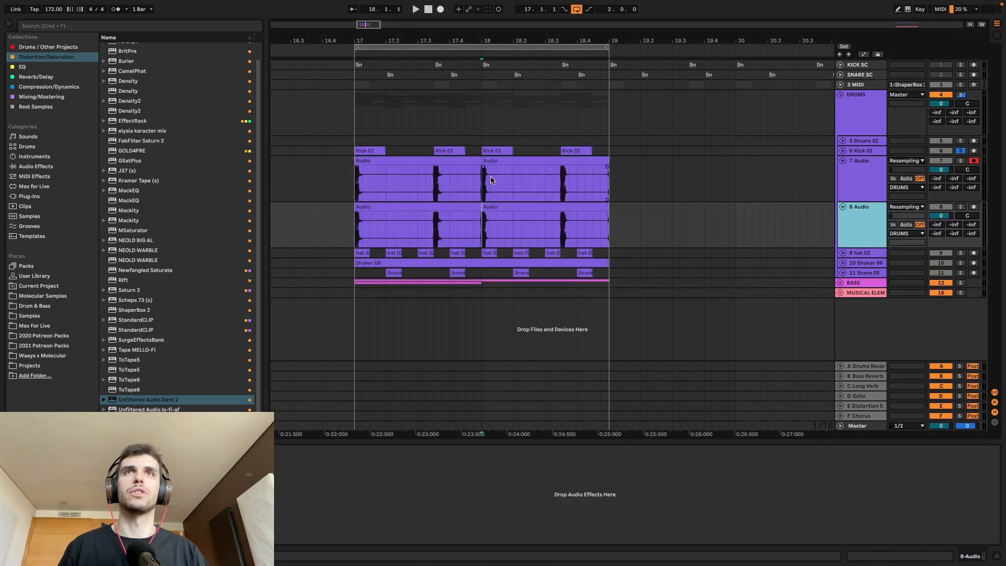
Step: Move the recording's second bar to bar 17 on track 8, beneath the first bar, and delete the surplus clips
click(462, 207)
key(Delete)
drag(510, 161, 387, 230)
click(494, 206)
key(Delete)
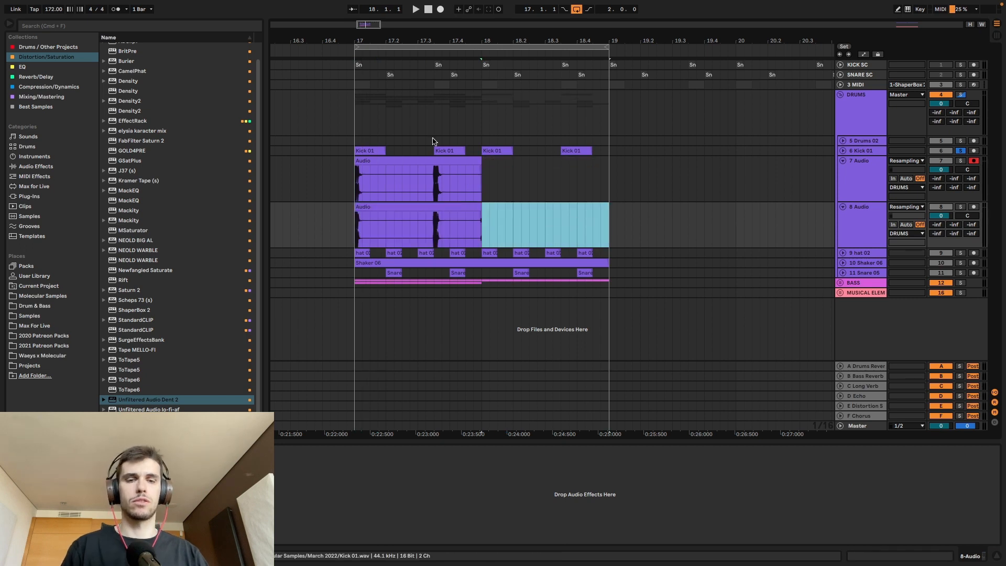
Step: Delete the two resampled audio tracks, 7 and 8
drag(362, 25, 464, 27)
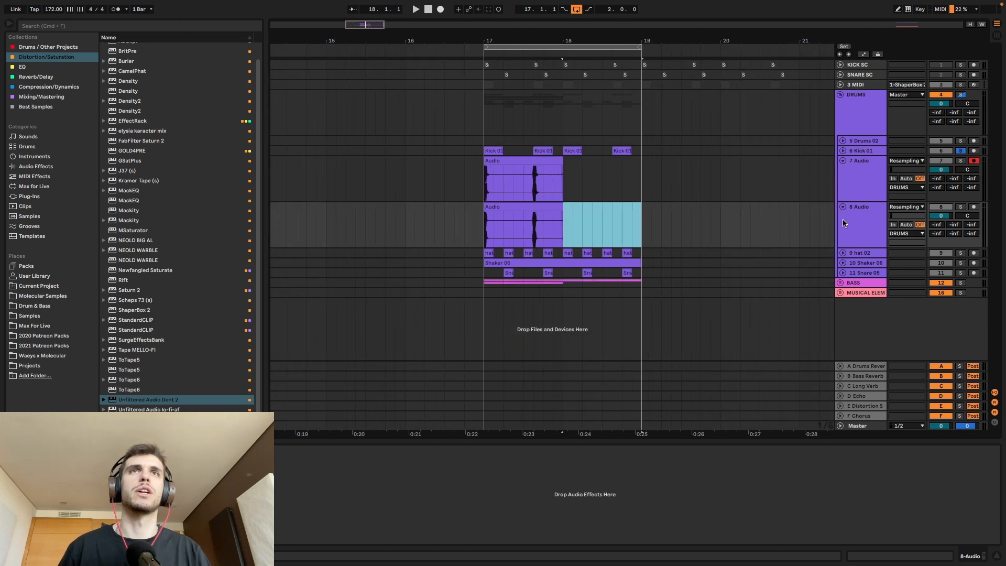
shift+click(865, 182)
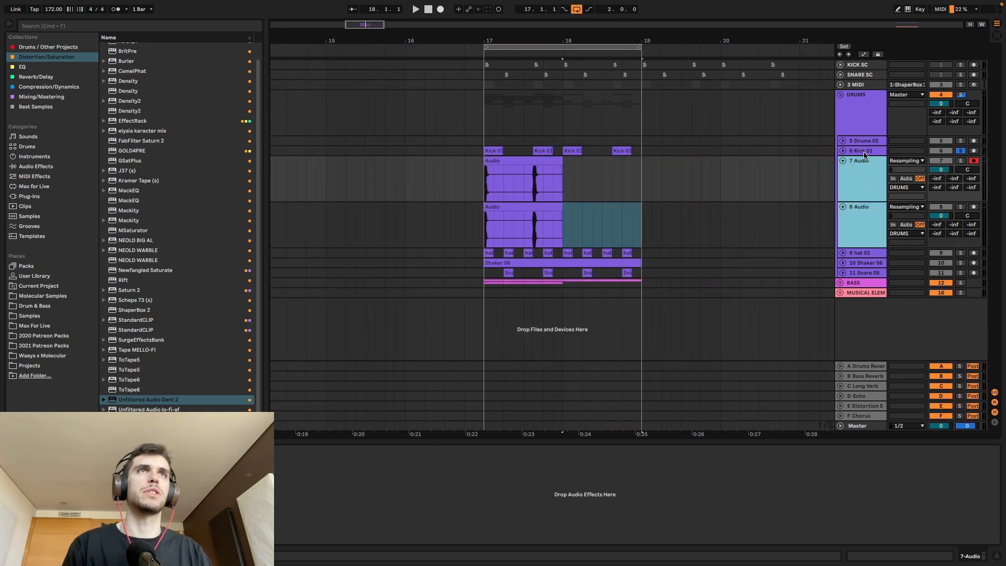
key(Delete)
Step: Play the kick loop with its effects bypassed and re-enabled to hear the difference
key(space)
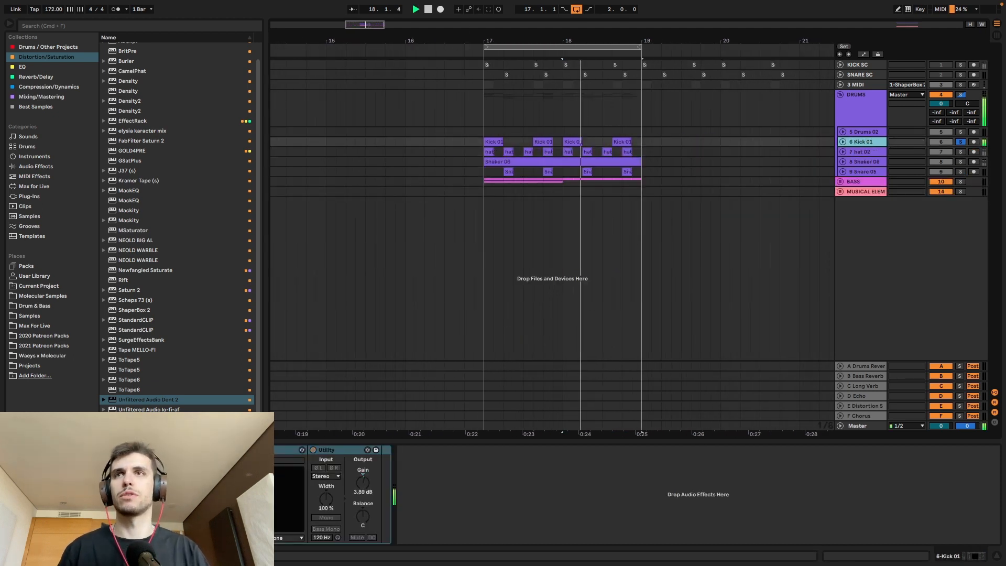
click(313, 449)
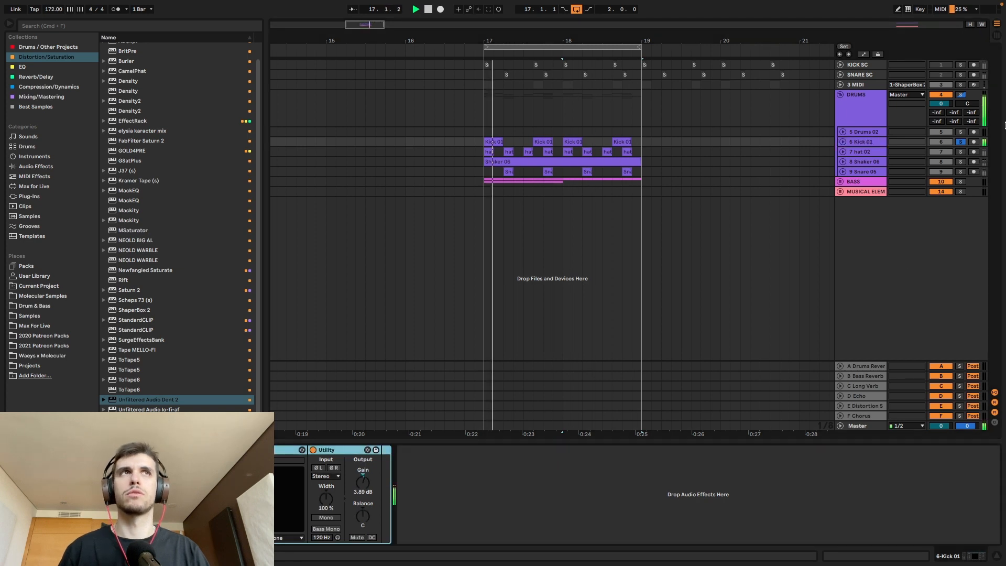
key(space)
Step: Open ShaperBox 2 on Kick 01, bend the volume curve's opening segment upward and lower its next two points
click(244, 450)
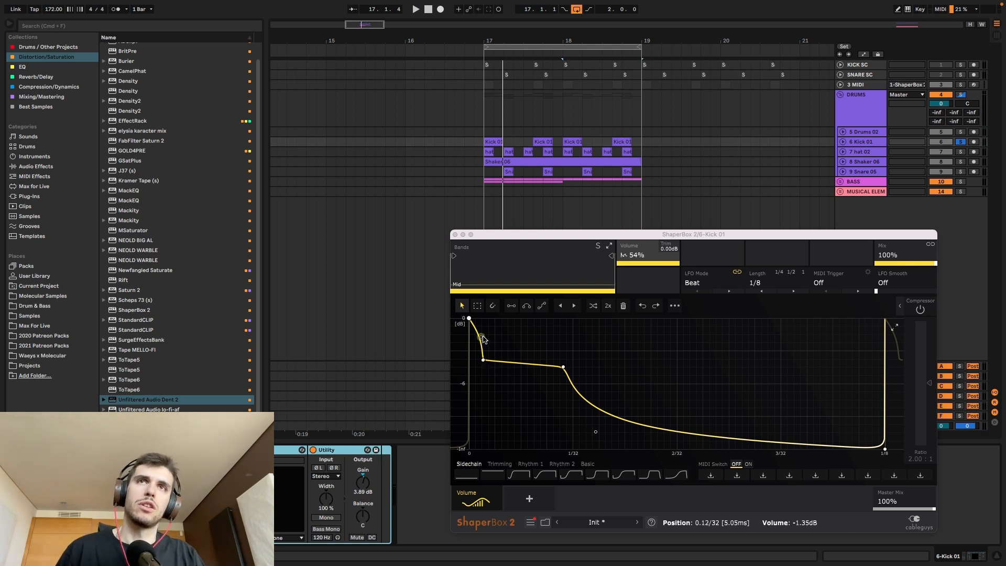
drag(483, 338, 481, 325)
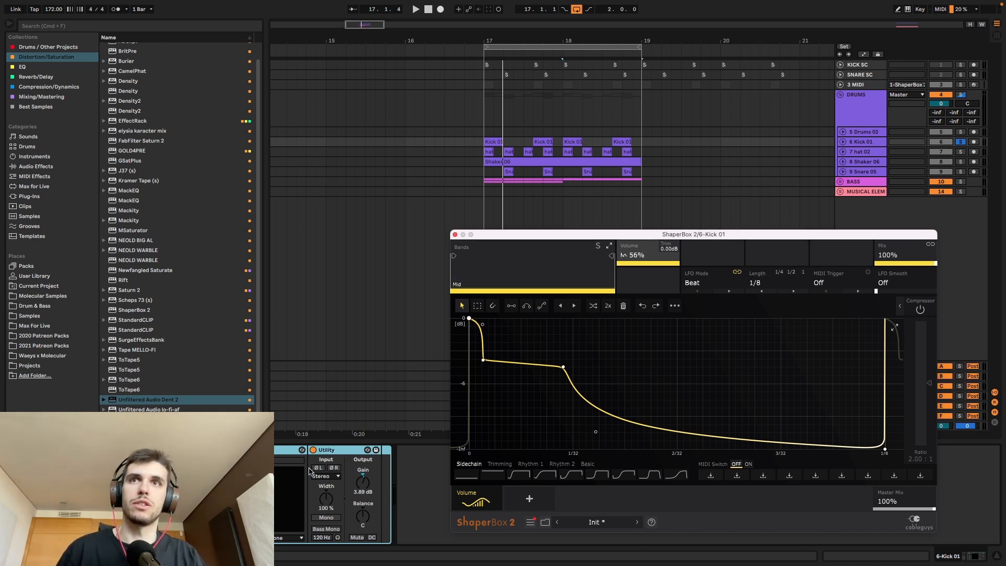
click(312, 450)
drag(483, 360, 482, 369)
drag(564, 367, 562, 372)
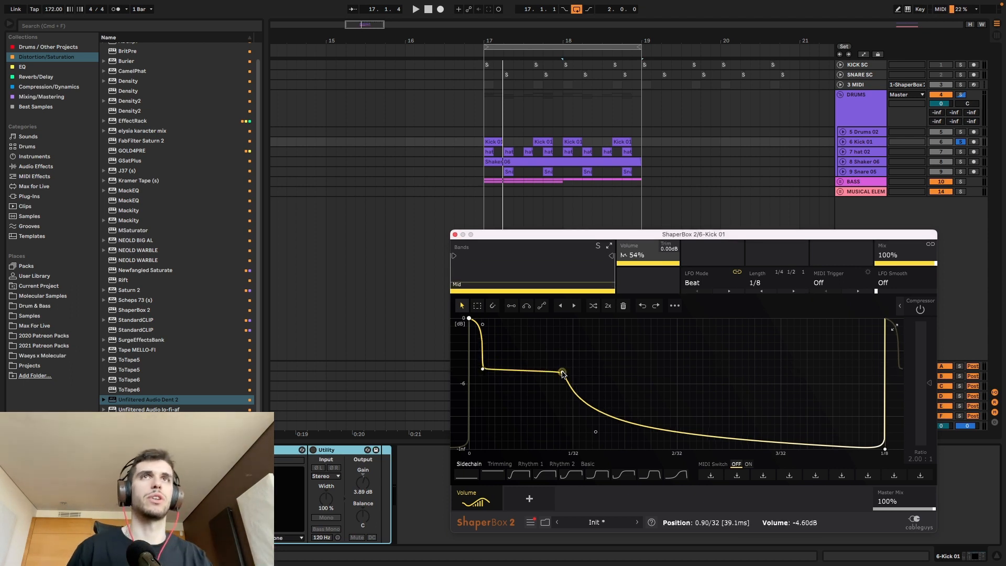
key(space)
drag(562, 373, 563, 381)
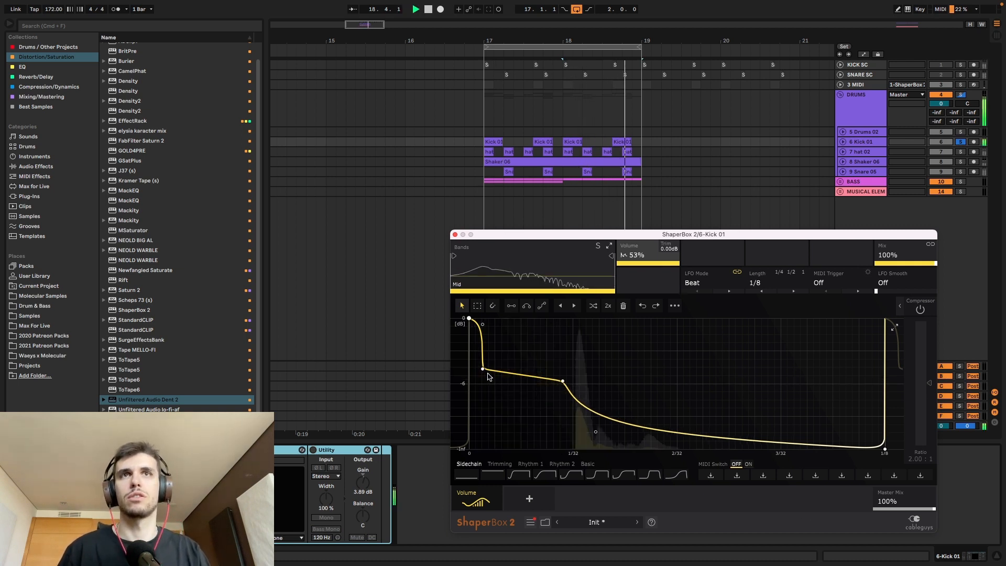
Step: Lower the volume curve's second and third points to about -8 dB and pull the tail's bend down during playback
drag(482, 368, 483, 387)
drag(562, 381, 564, 399)
drag(595, 432, 595, 450)
drag(564, 400, 563, 397)
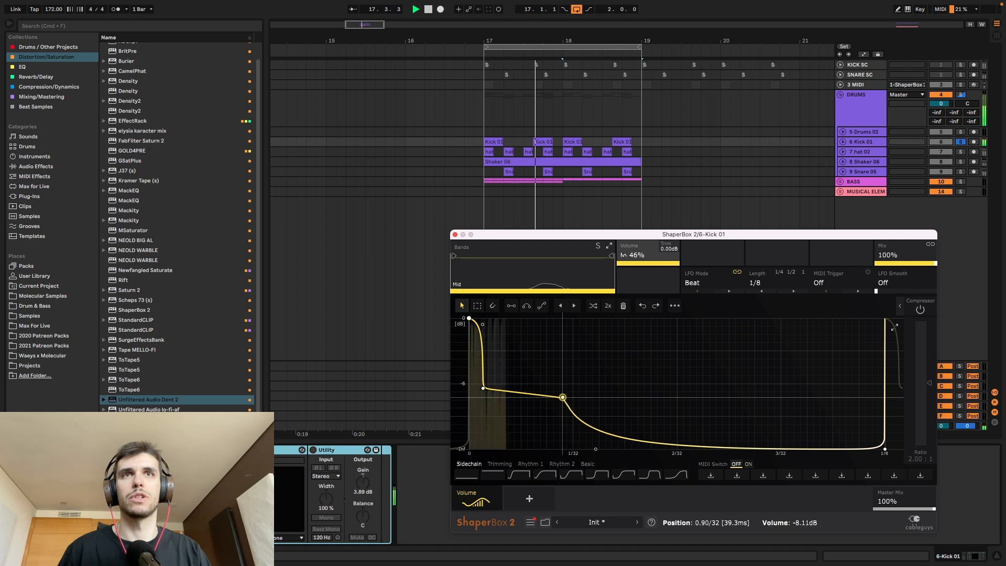
drag(483, 388, 484, 397)
drag(562, 397, 563, 399)
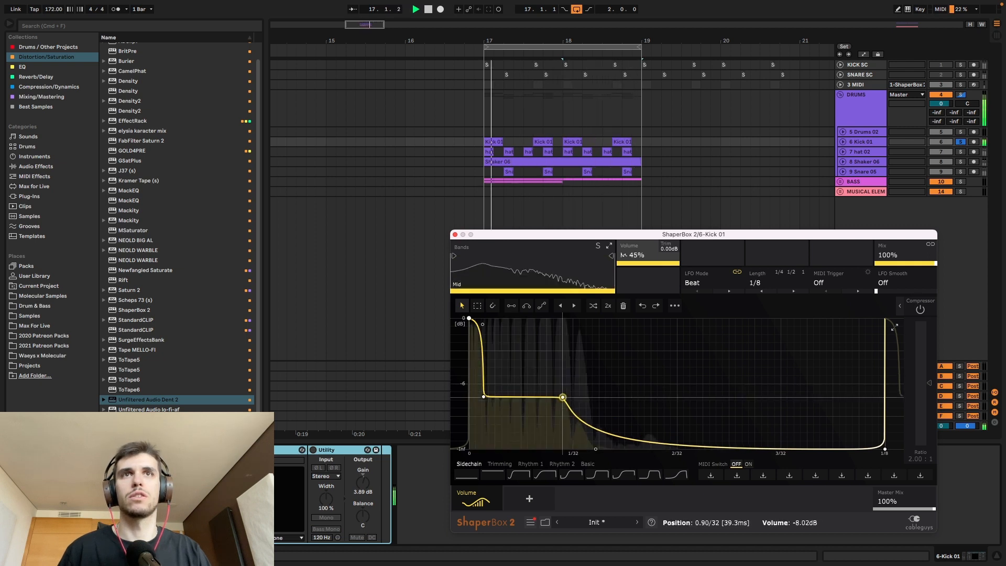
key(space)
Step: Raise the Utility gain to 6.11 dB and compare the kick loop with its effects on and off
click(312, 450)
drag(369, 486, 370, 480)
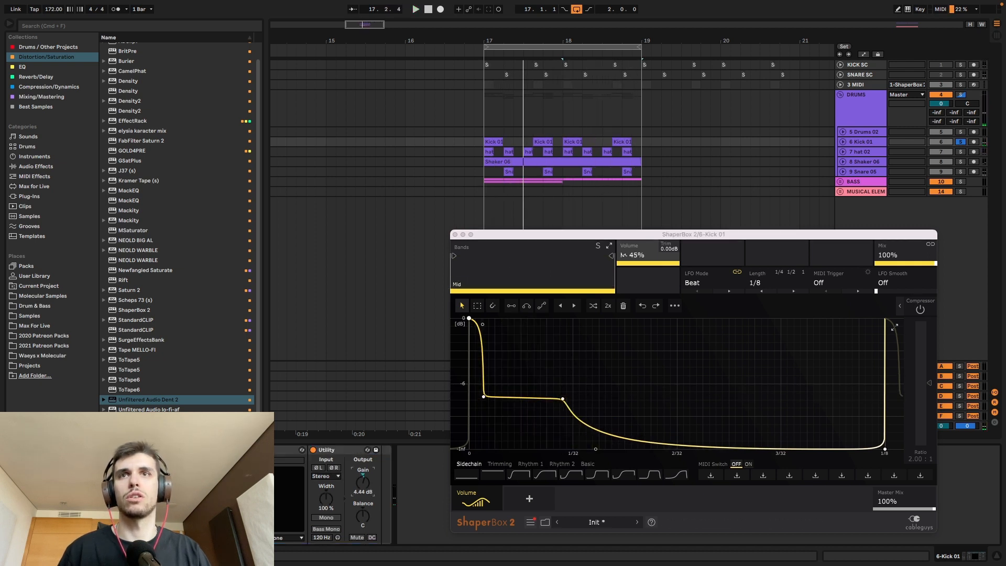
key(space)
click(337, 450)
shift+click(286, 450)
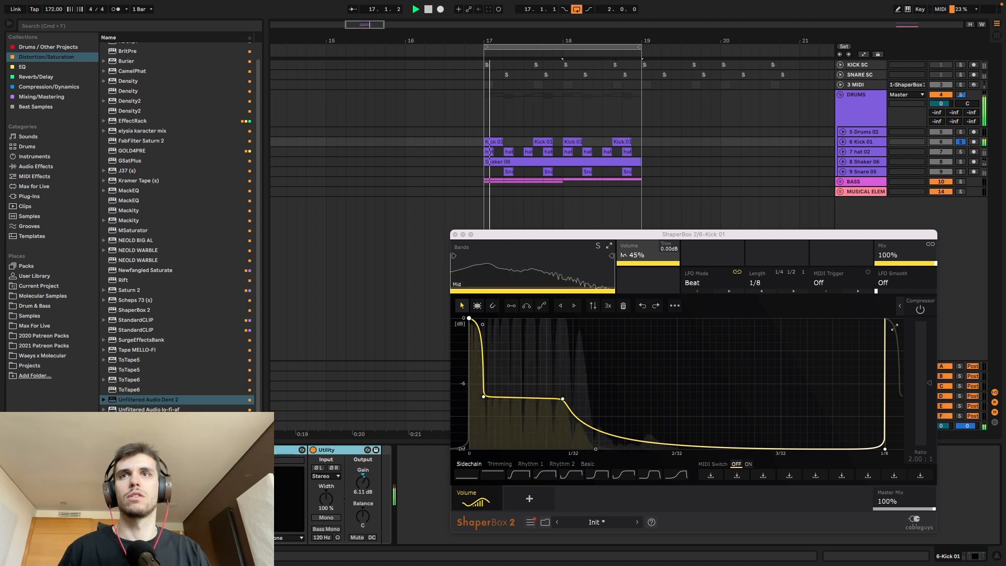
key(0)
key(0)
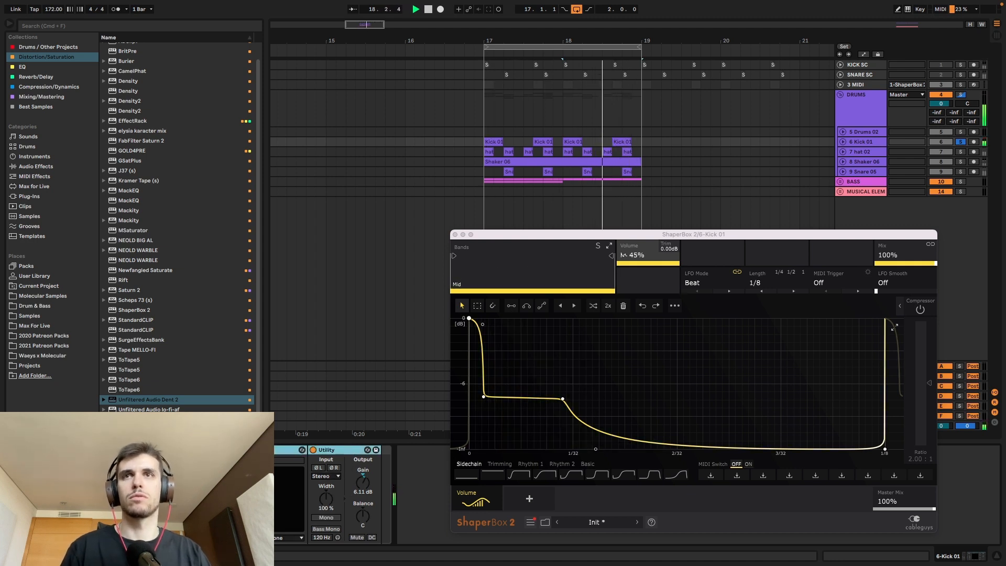
key(space)
Step: Insert a new audio track below Kick 01, arm it for Resampling and record a short pass of the processed kick from bar 17
click(866, 141)
key(super+t)
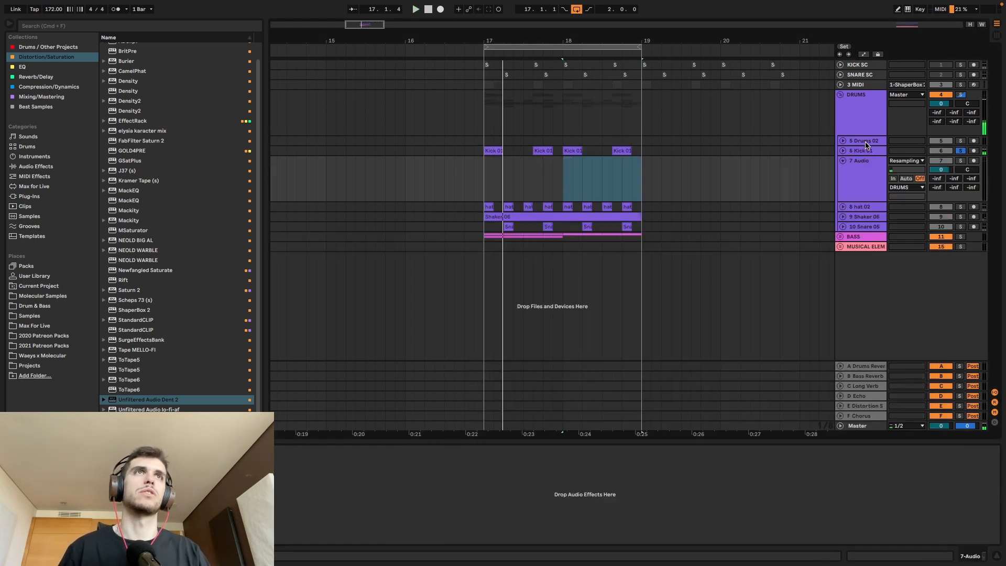
click(853, 177)
click(973, 161)
click(482, 154)
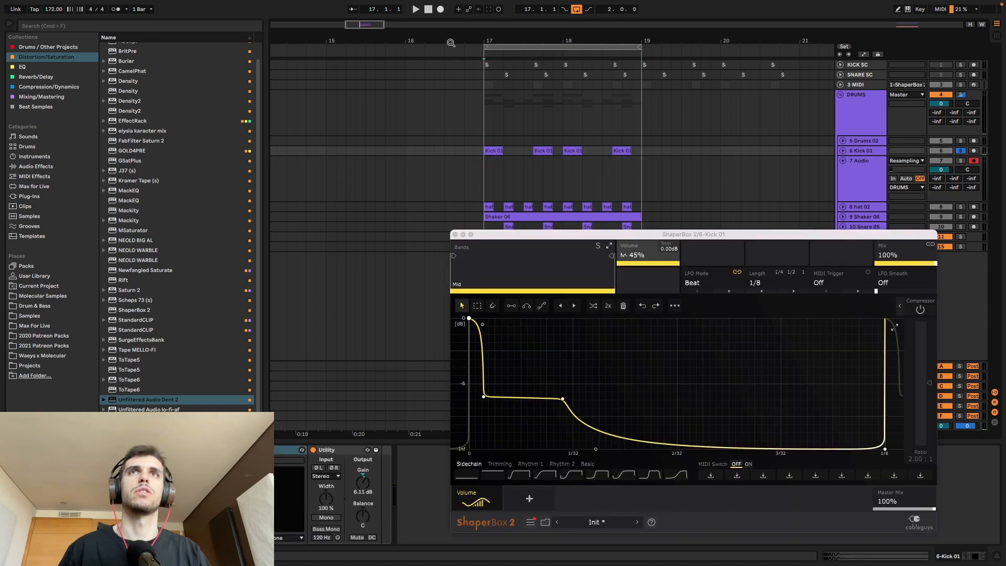
click(441, 9)
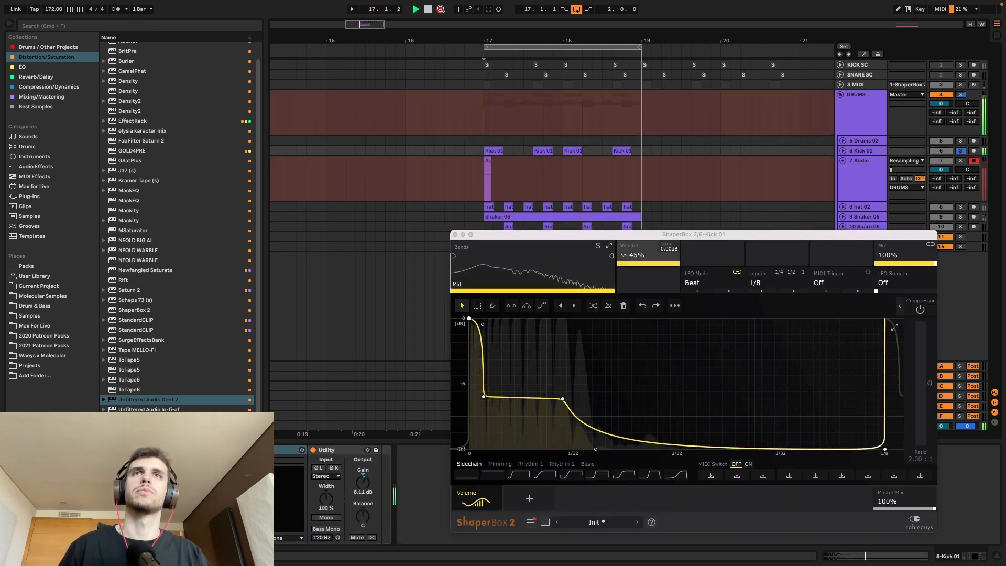
key(space)
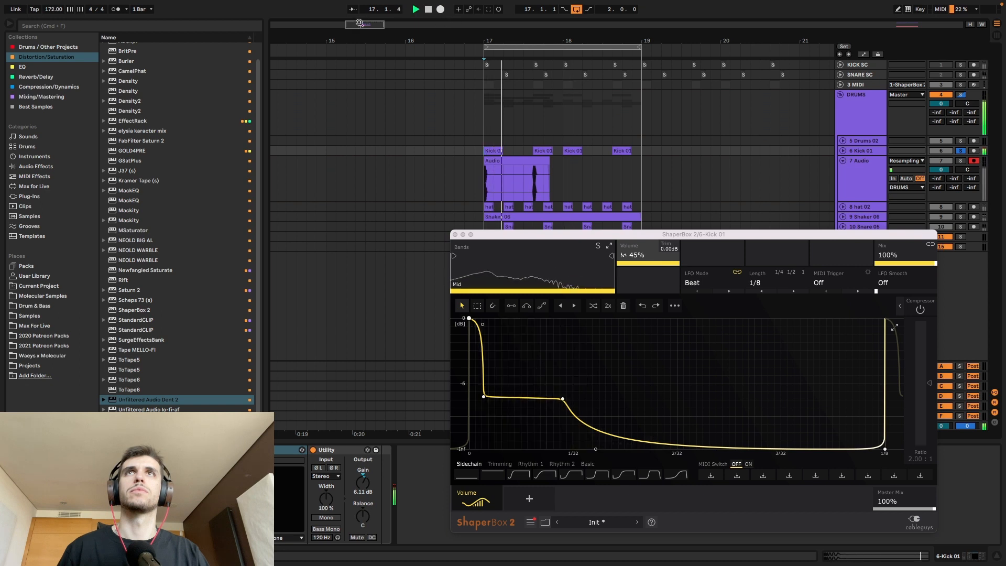
key(space)
Step: Expand the Kick 01 track and compare its original waveform up close with the resampled recording below it
drag(490, 41, 464, 112)
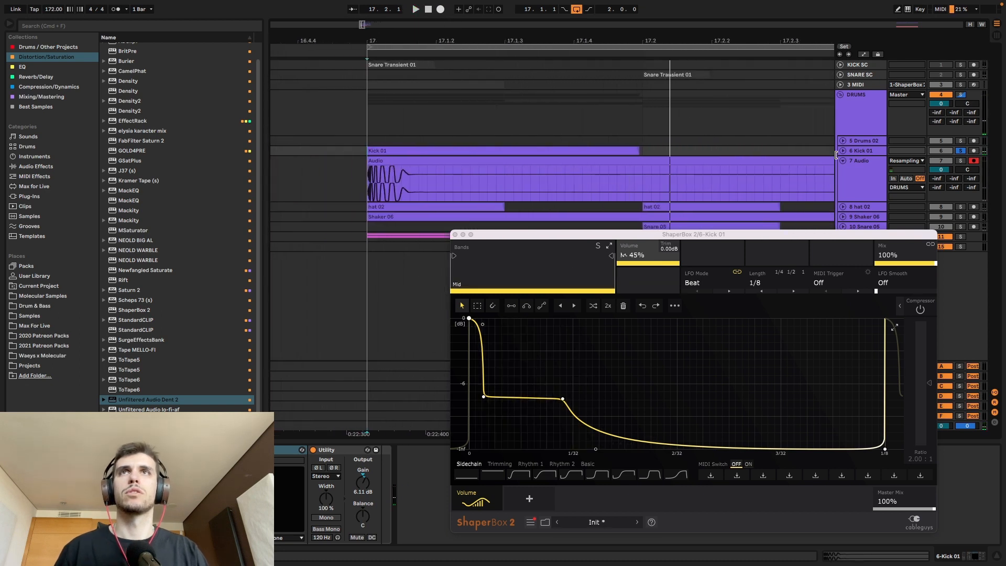
click(718, 152)
click(843, 151)
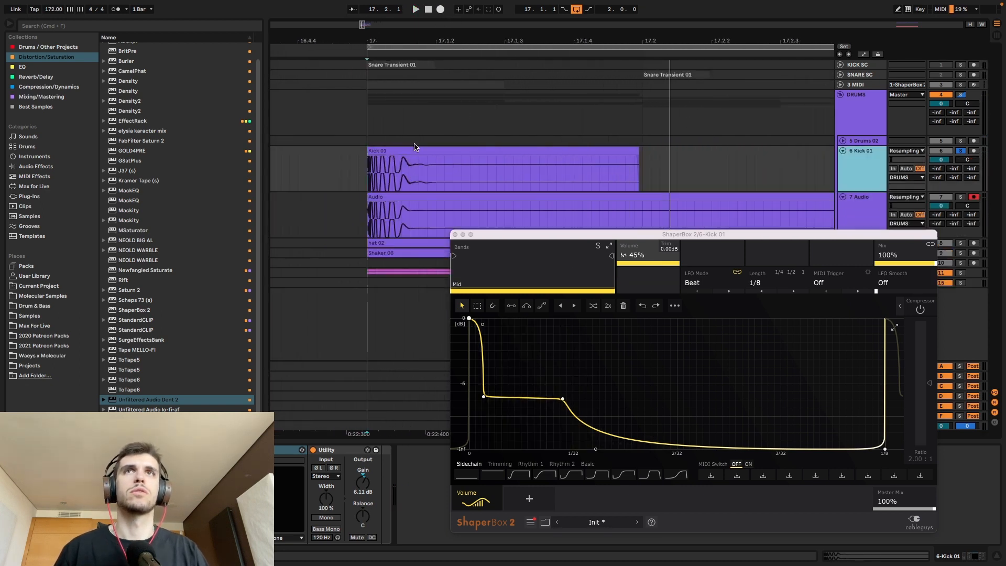
click(326, 205)
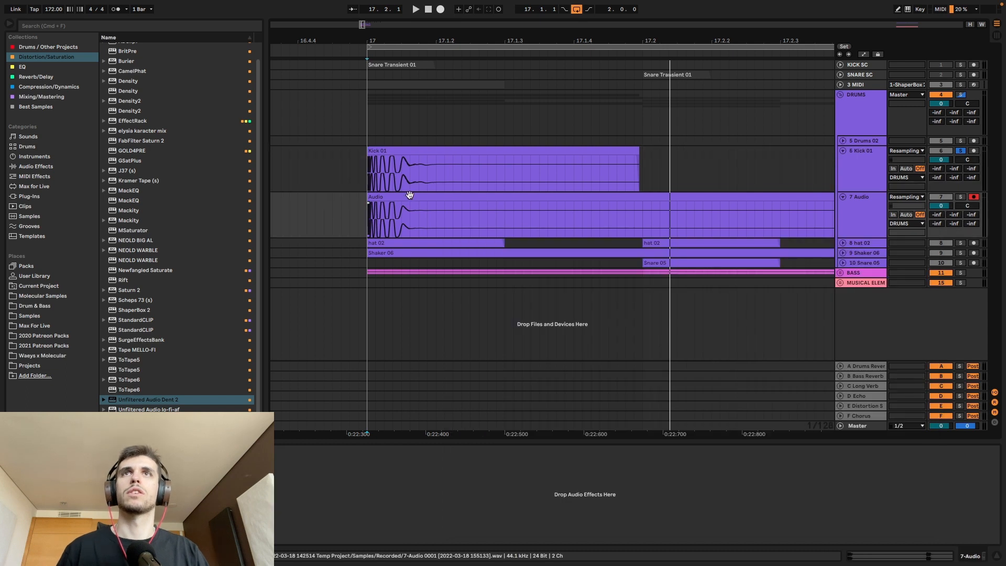
click(409, 195)
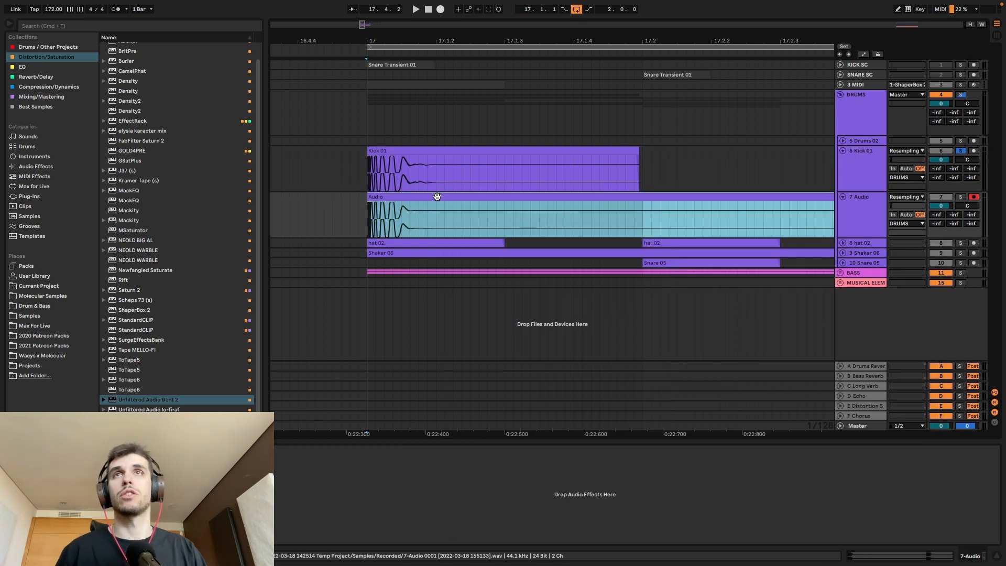
scroll(400, 222, up, 10)
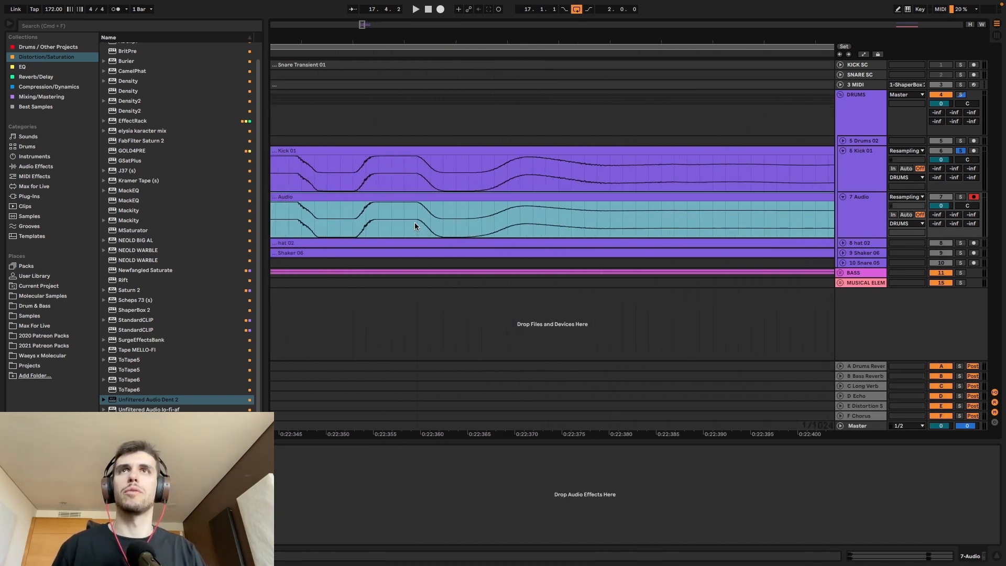
scroll(424, 220, down, 10)
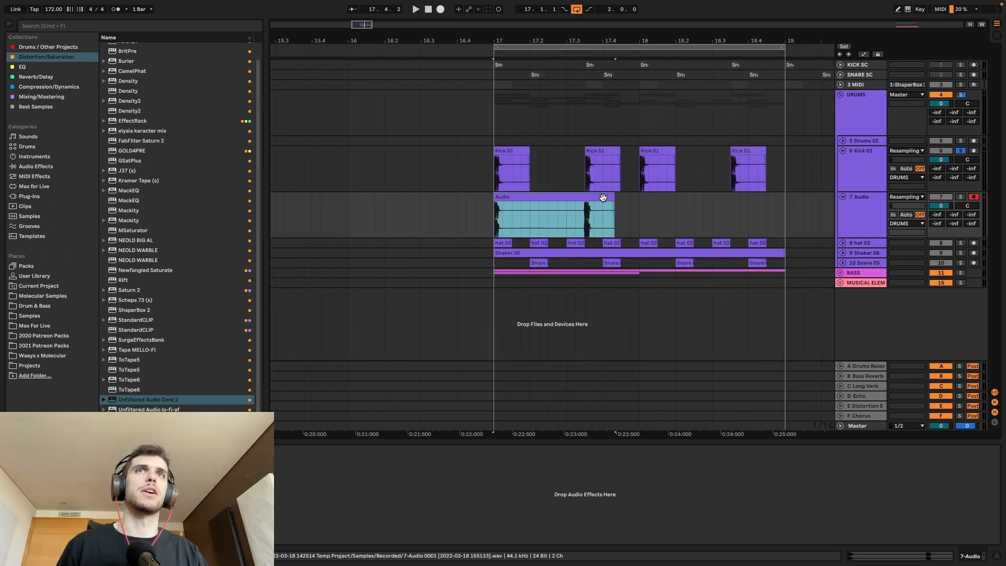
Step: Delete the resampled audio track and close Kick 01's ShaperBox 2 window
click(849, 215)
key(Delete)
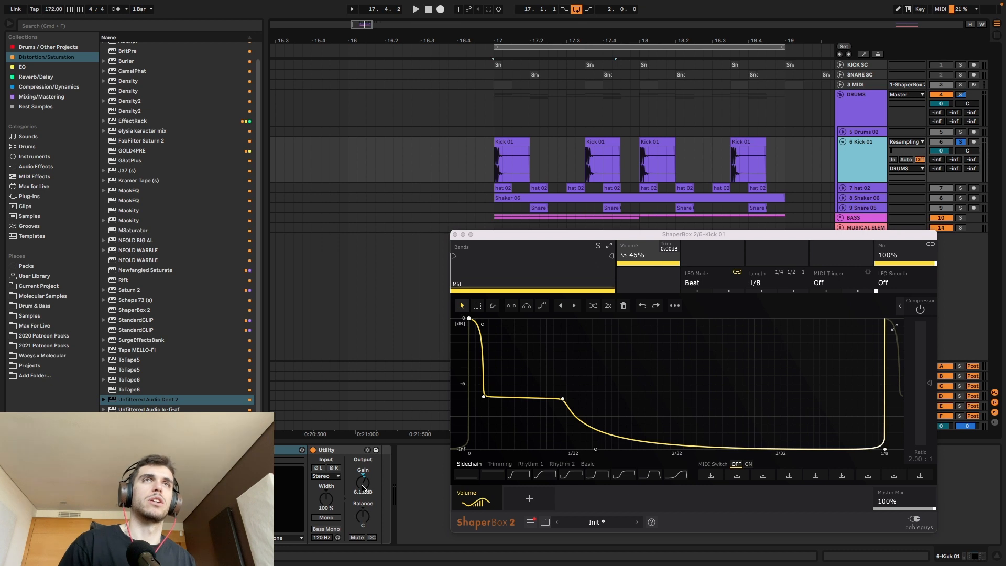
click(456, 235)
Step: Solo and expand the hat 02 track, open its ShaperBox 2 and play the hat loop
click(960, 189)
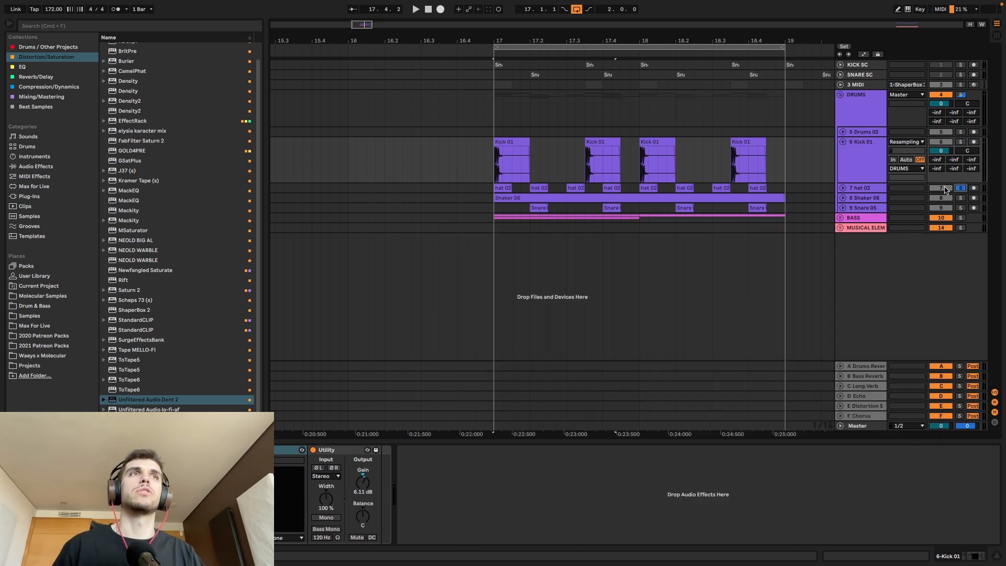
click(843, 188)
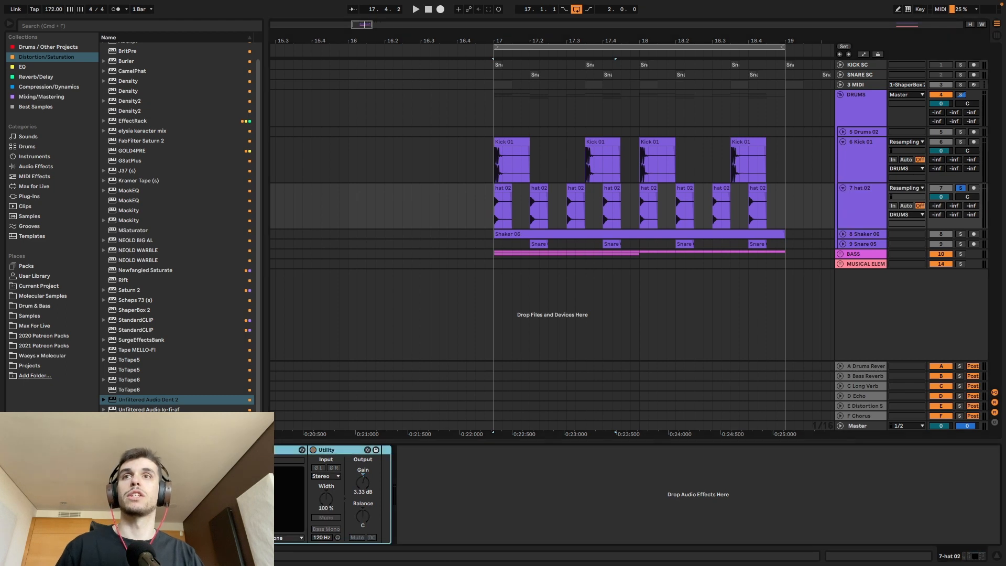
key(space)
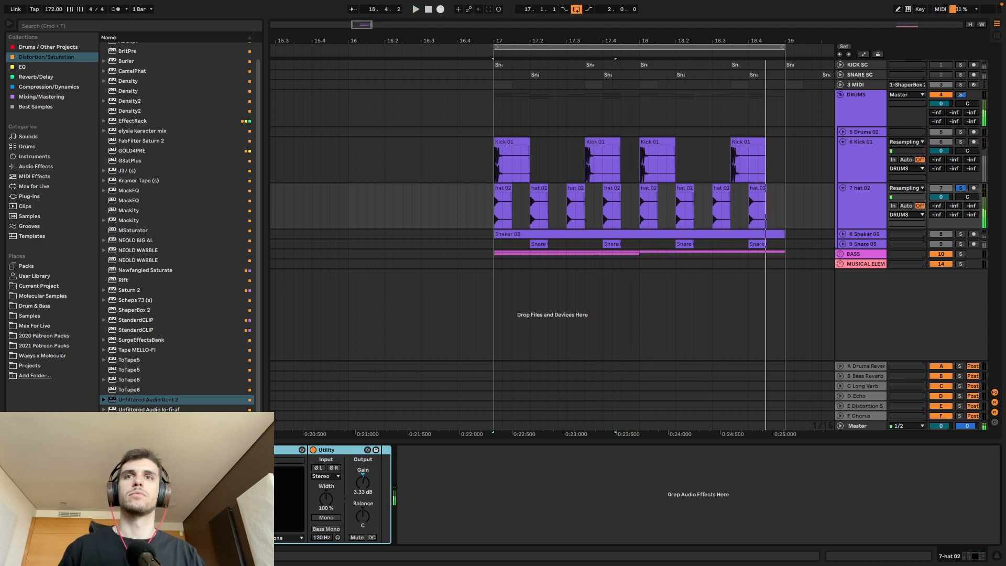
key(alt+super+p)
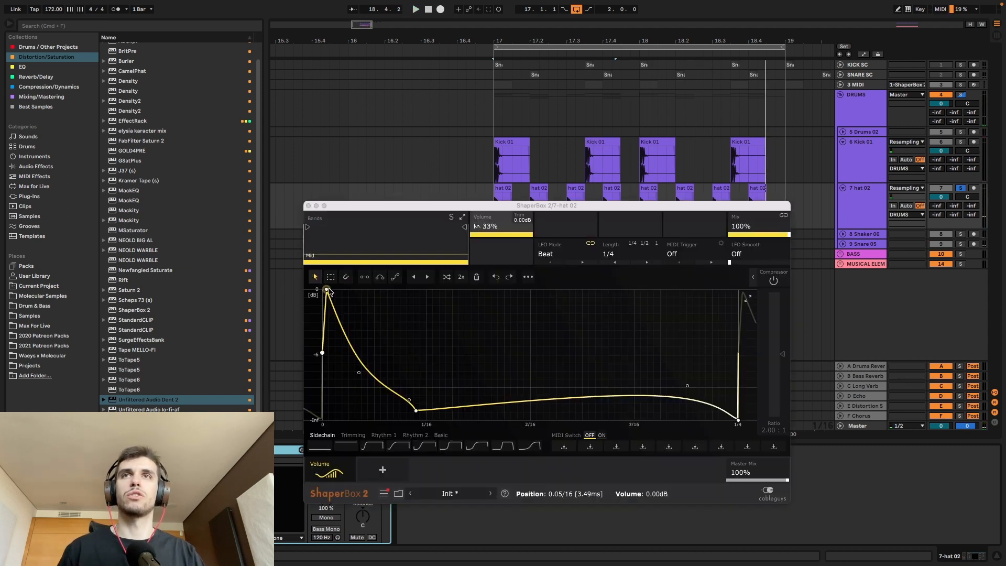
key(space)
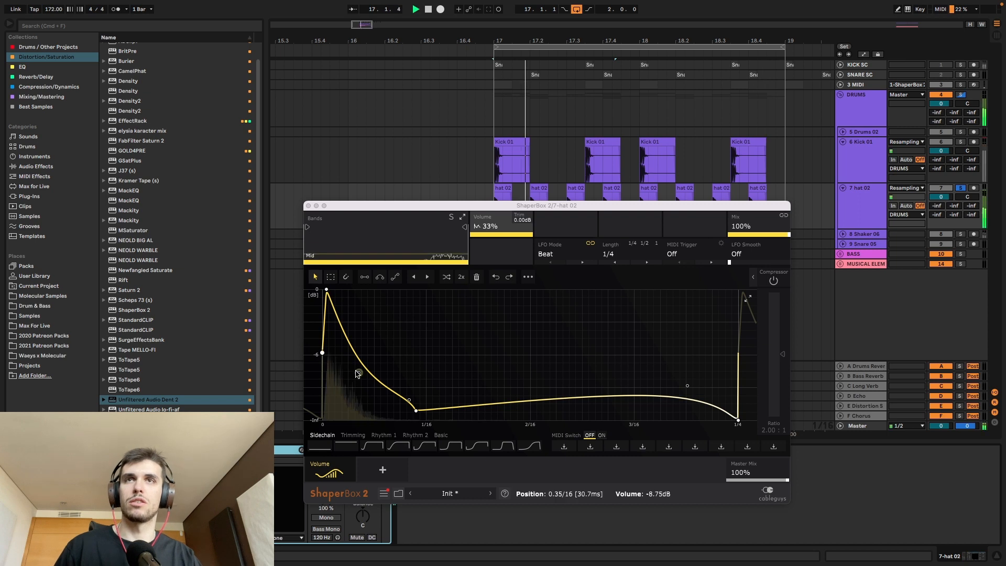
Step: Bend the decay after the peak of hat 02's volume curve steeply downward while the loop plays
drag(358, 372, 345, 394)
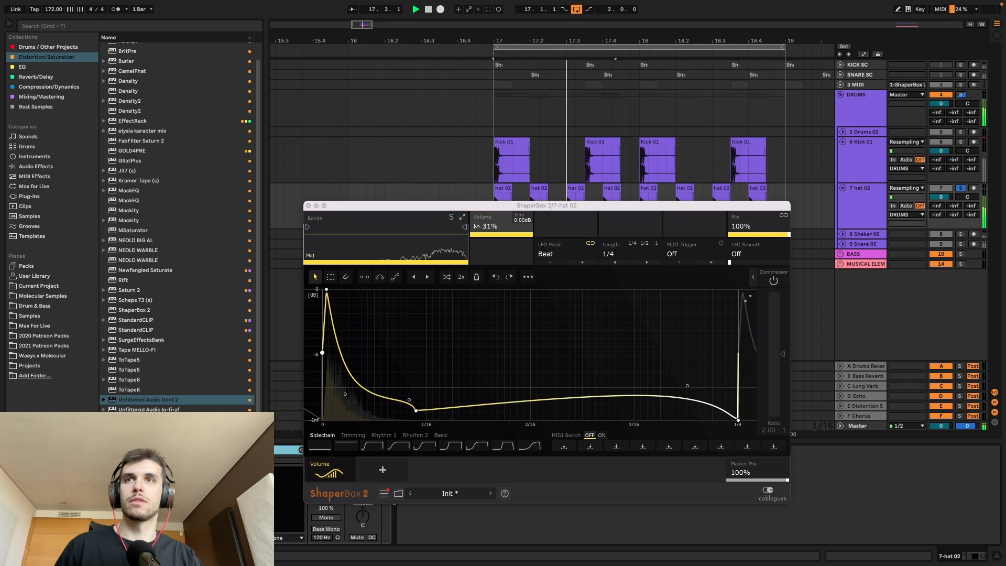
drag(422, 204, 495, 185)
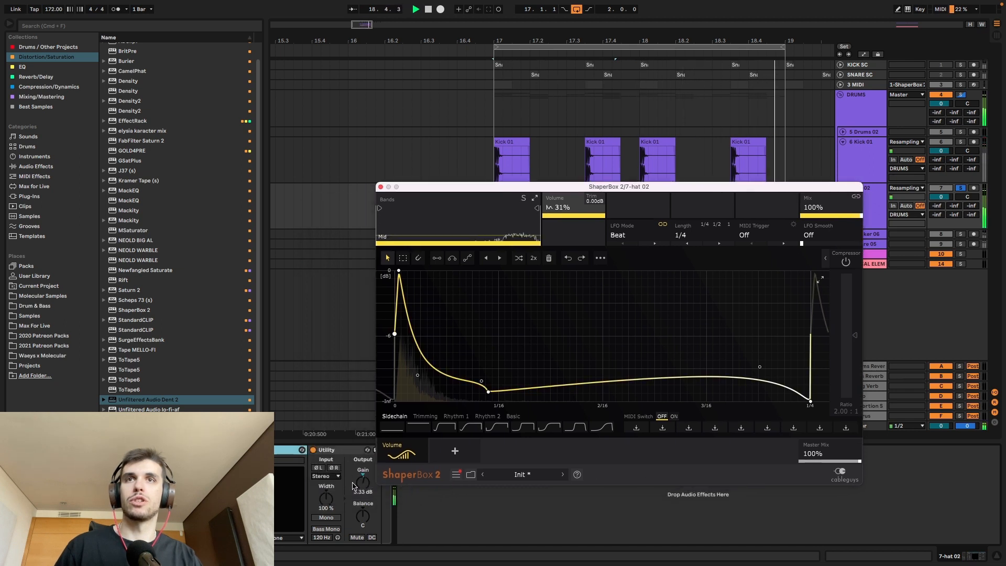
drag(418, 375, 405, 387)
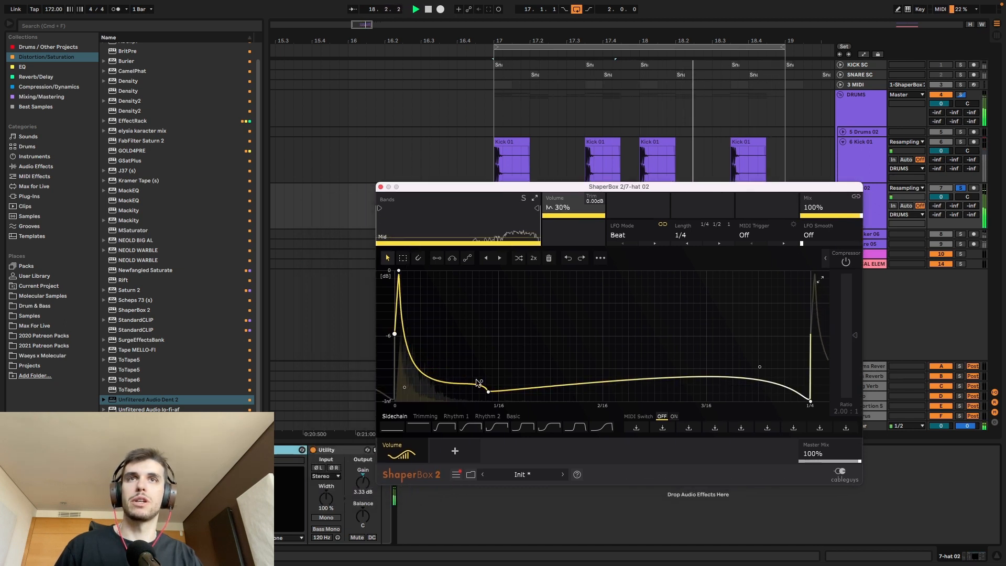
Step: Raise the hat volume curve's point just before 1/16, smooth the bend leading into it and drop the start point to the bottom
drag(479, 382, 482, 362)
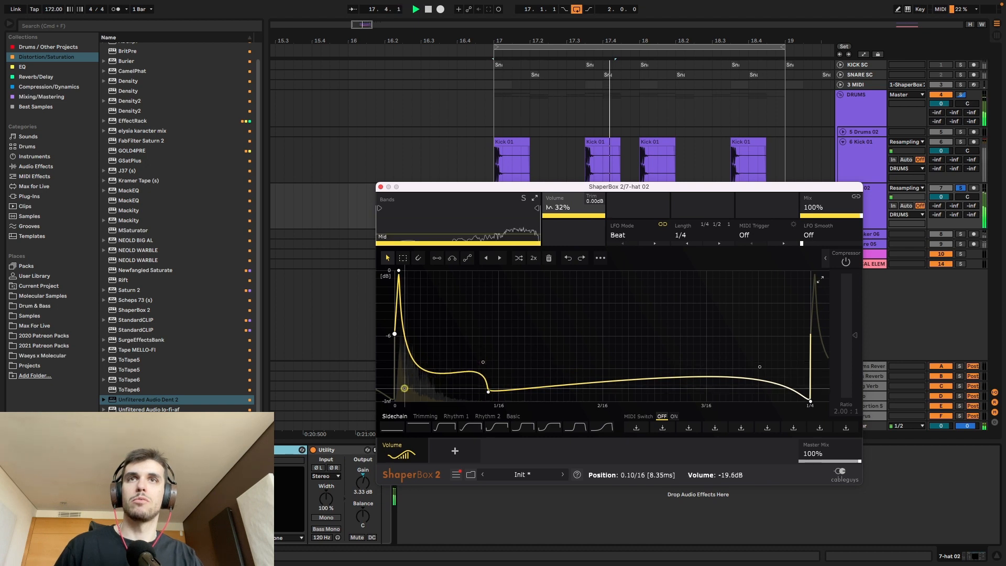
drag(488, 392, 487, 381)
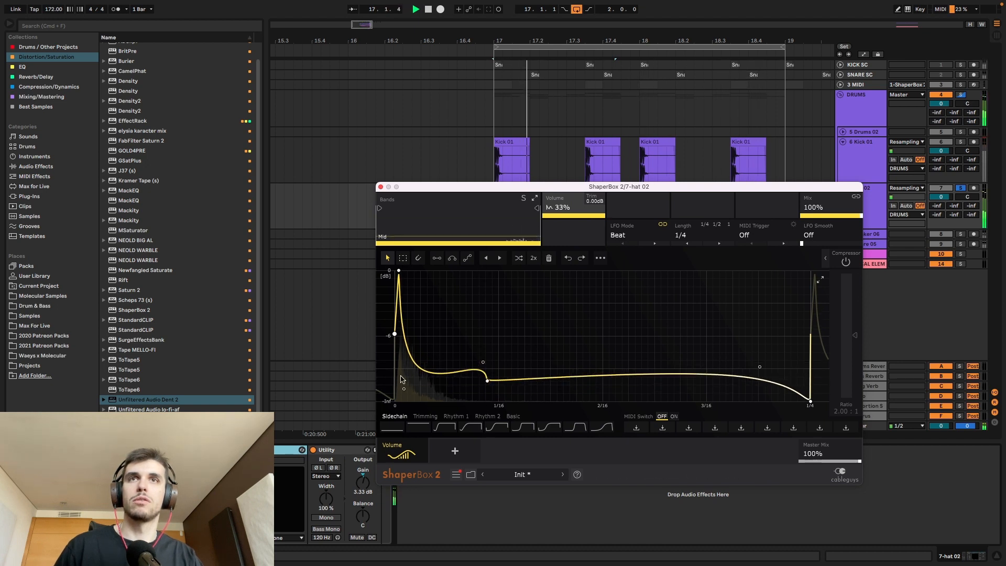
drag(403, 338, 402, 391)
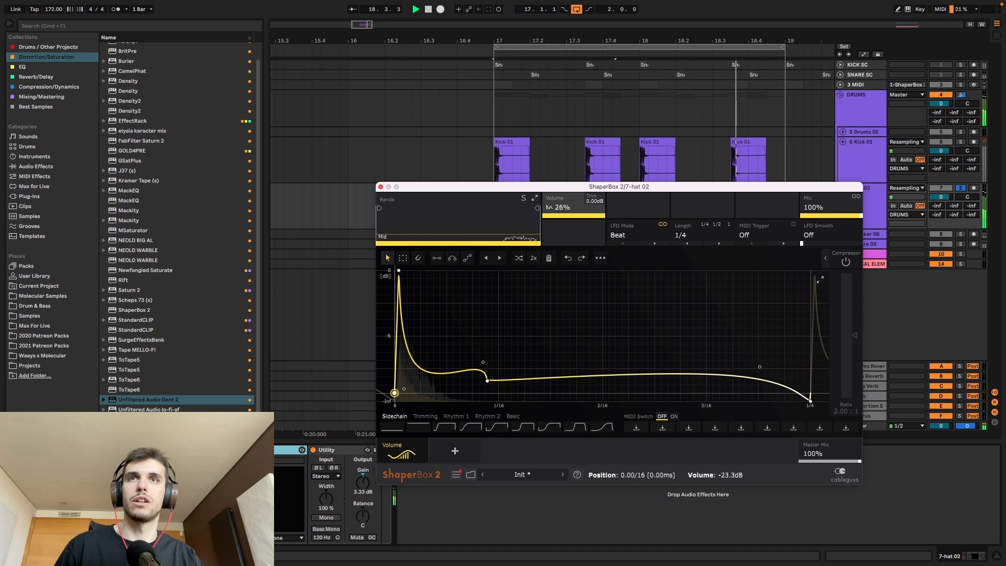
drag(483, 362, 479, 385)
Step: Set hat 02's Utility gain to 6.67 dB and compare the hat with its effects on and off alongside the soloed Kick 01
click(364, 483)
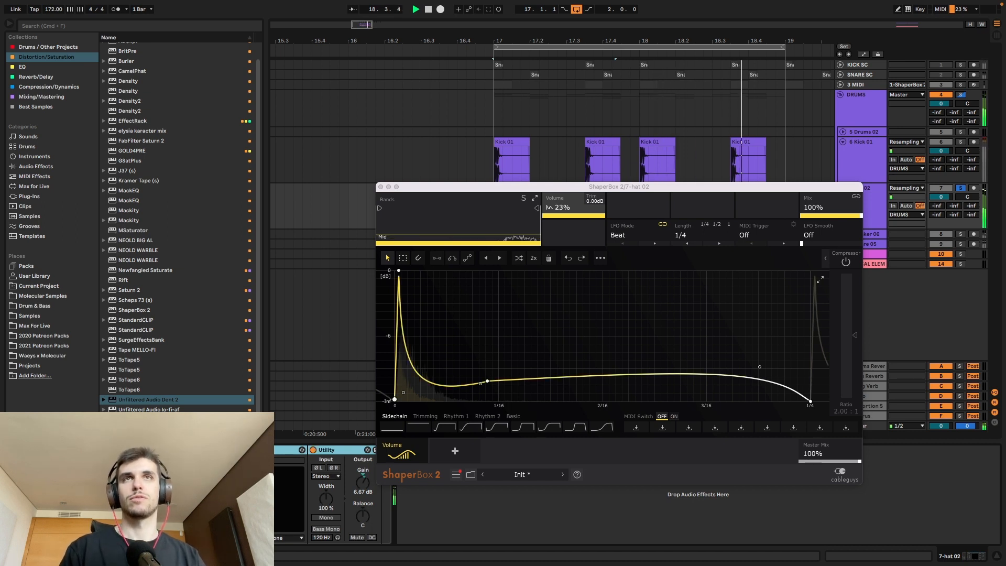
click(962, 141)
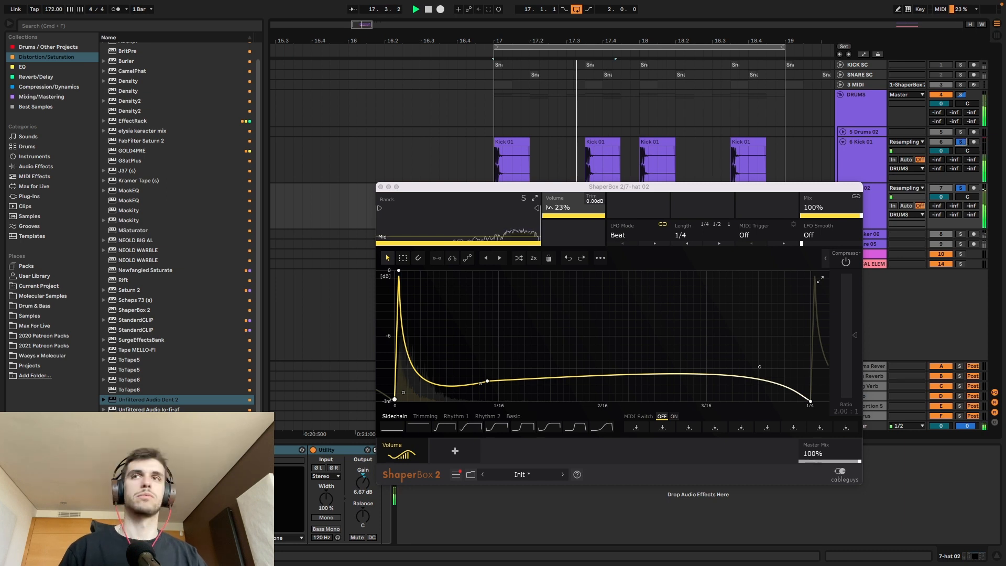
click(278, 450)
shift+click(347, 452)
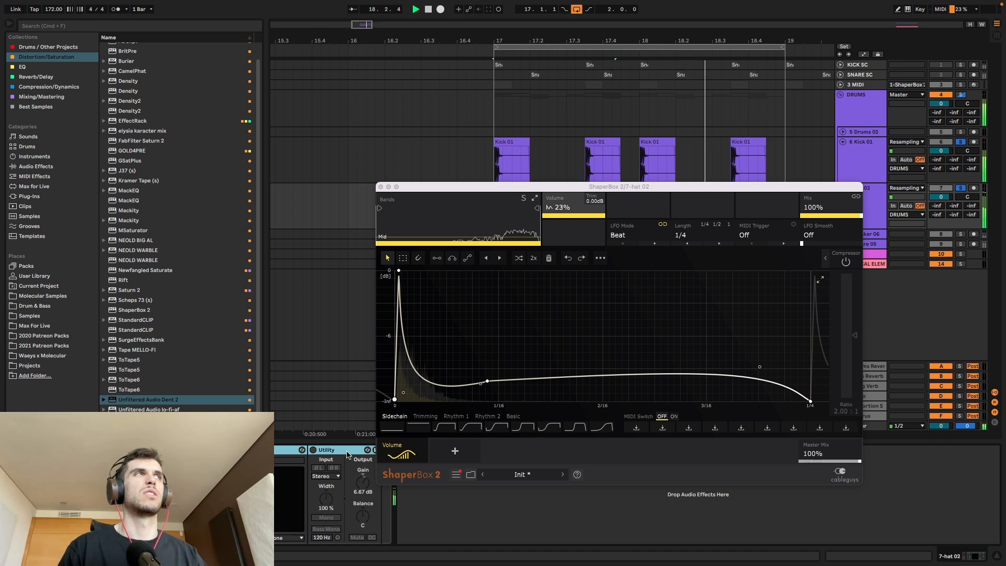
key(0)
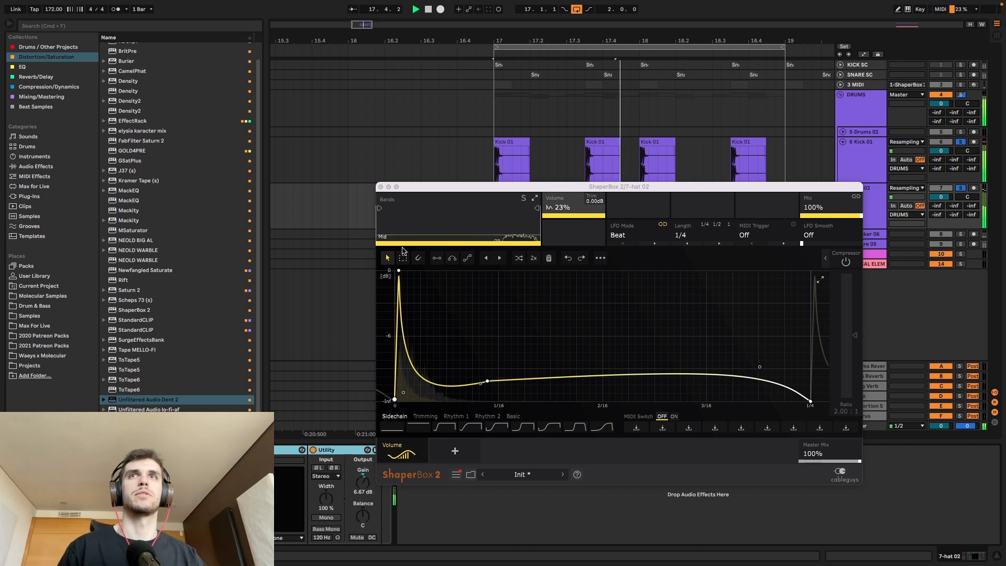
Step: Close the hat's ShaperBox 2, expand and solo Shaker 06, and open its ShaperBox 2 during playback
click(381, 187)
key(space)
click(842, 234)
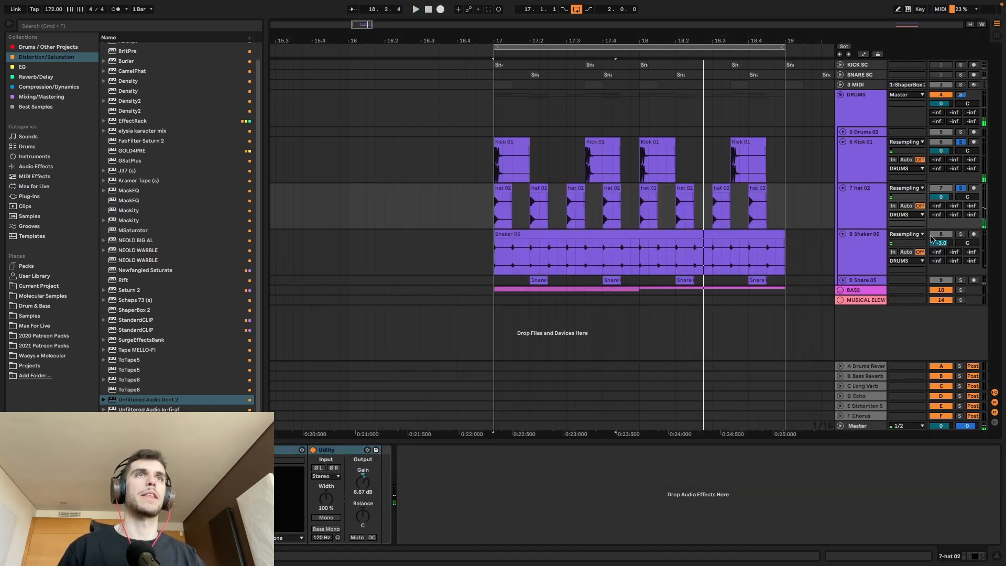
click(960, 234)
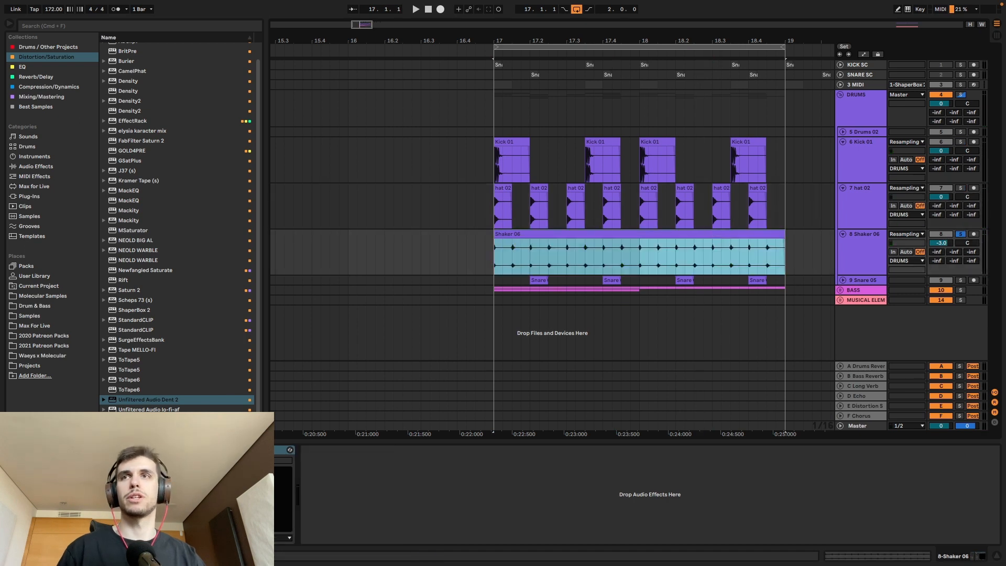
click(251, 450)
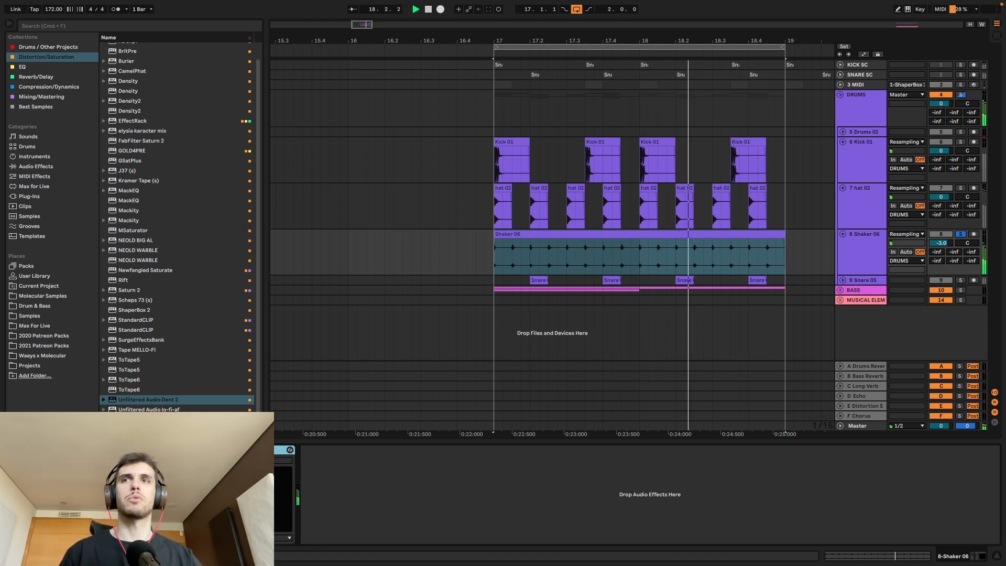
key(super+alt+p)
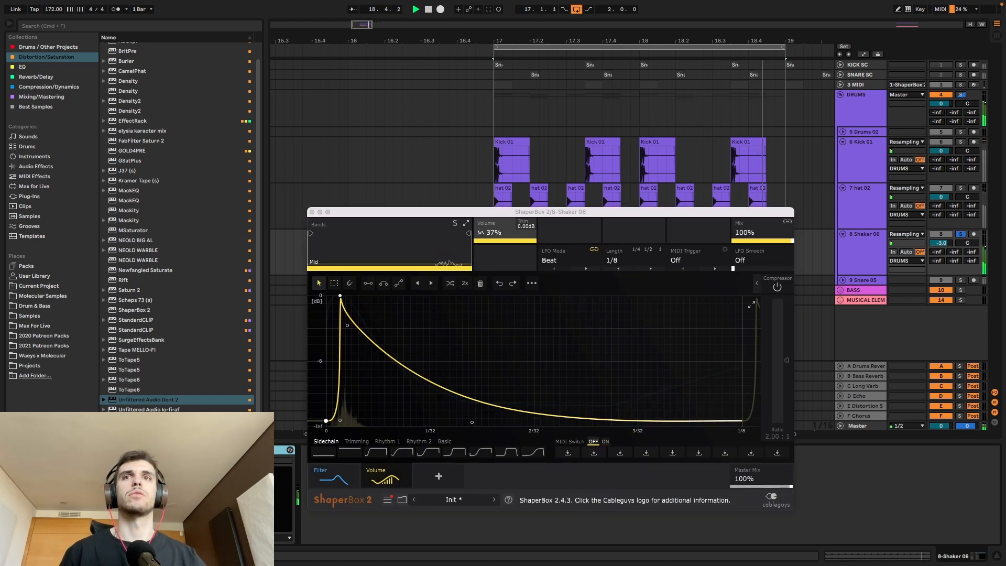
Step: Switch off the shaker's Volume shaper and compare the loop with its Filter shaper off and on
click(331, 477)
click(375, 474)
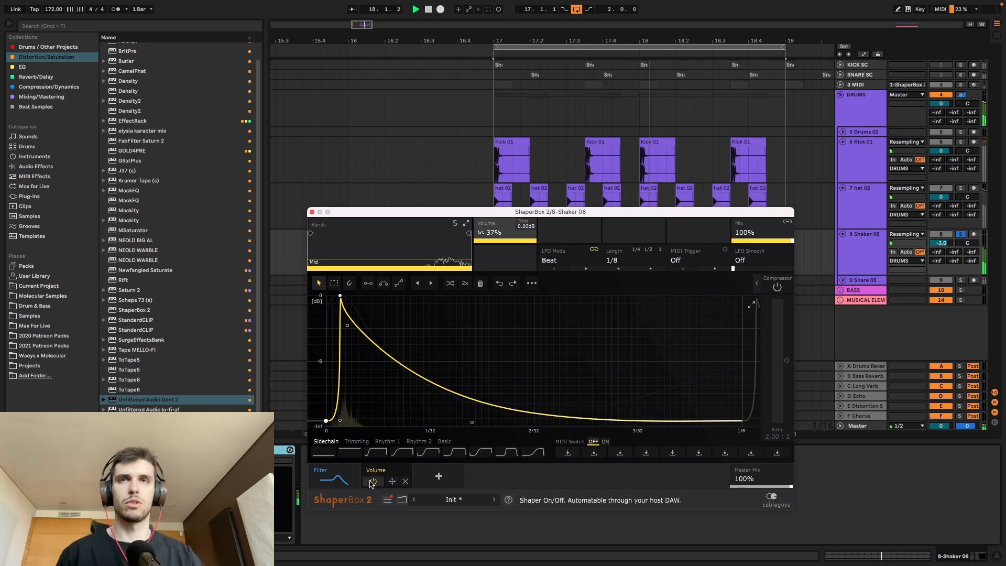
click(372, 482)
click(331, 470)
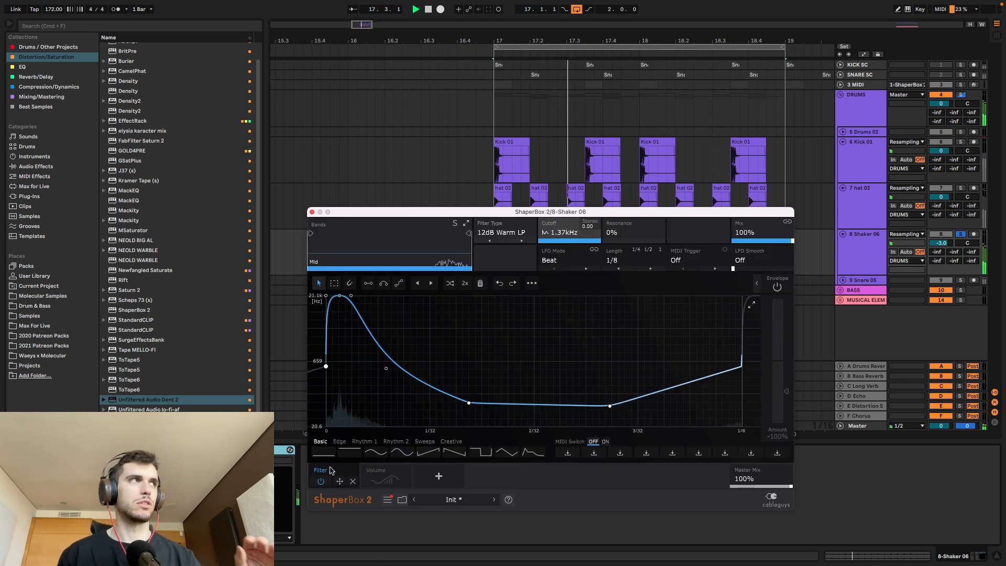
click(321, 482)
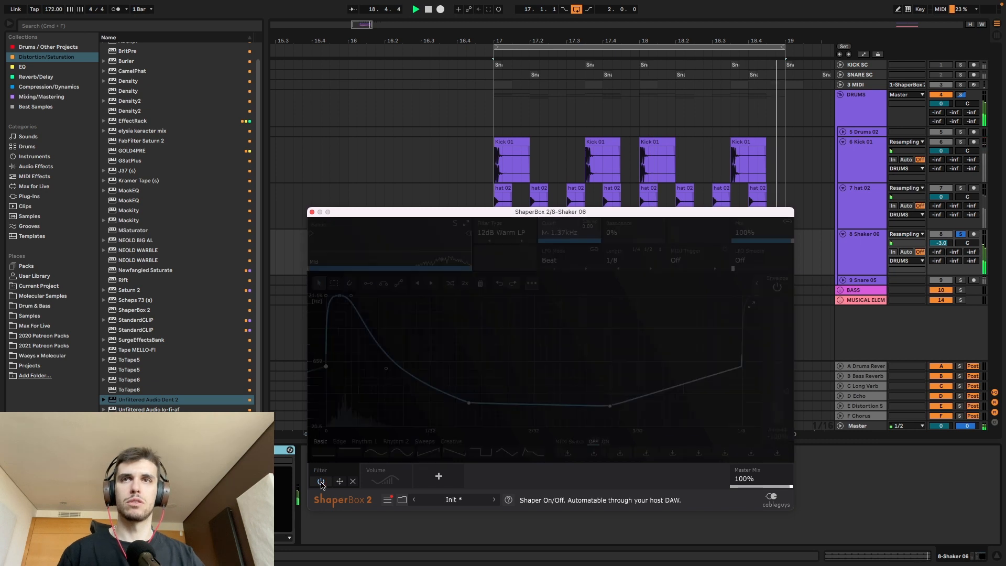
click(321, 482)
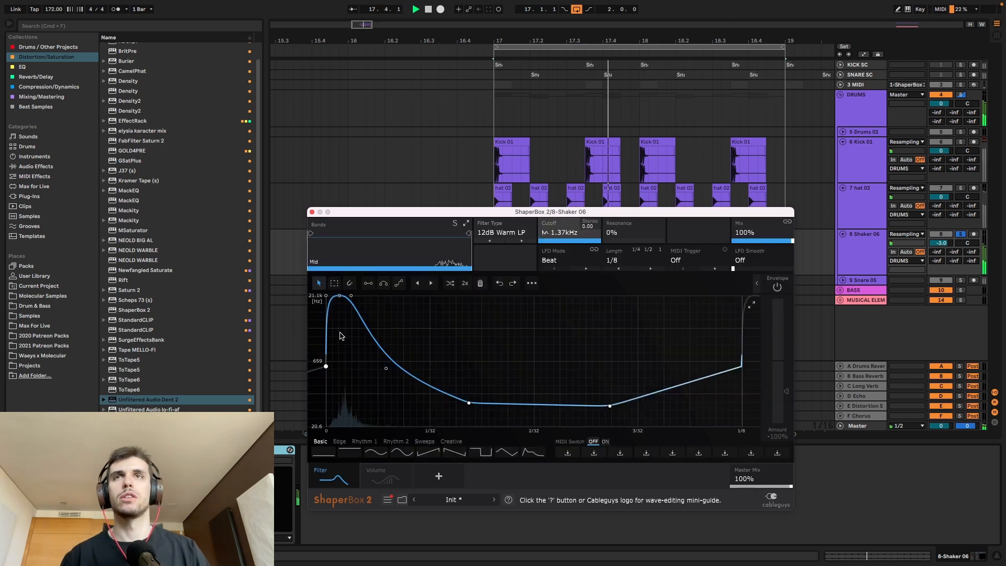
Step: Drop the shaker filter curve's start point close to the bottom, soften the initial rise and bend the decay outward
drag(325, 365, 325, 421)
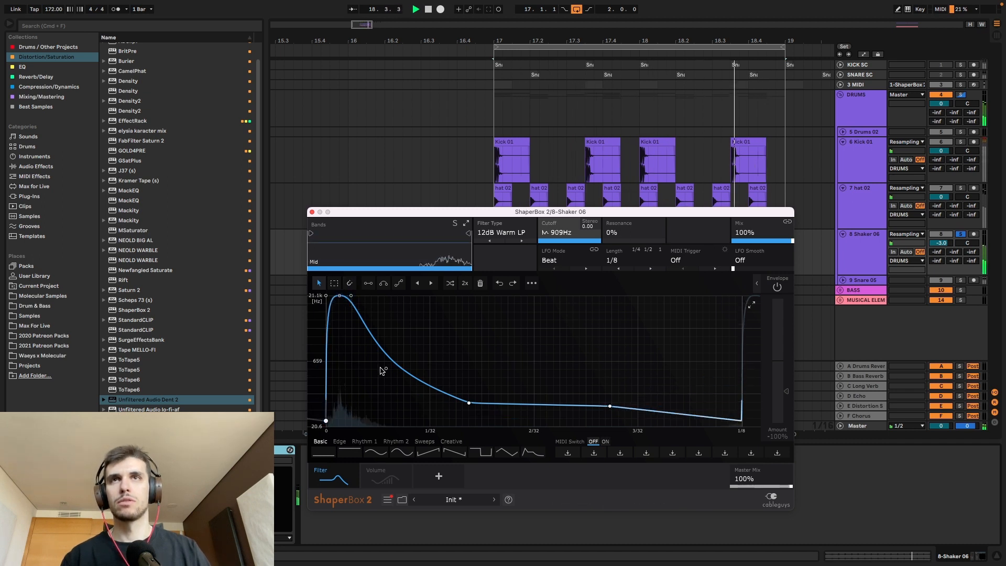
drag(386, 362, 394, 313)
drag(326, 296, 340, 372)
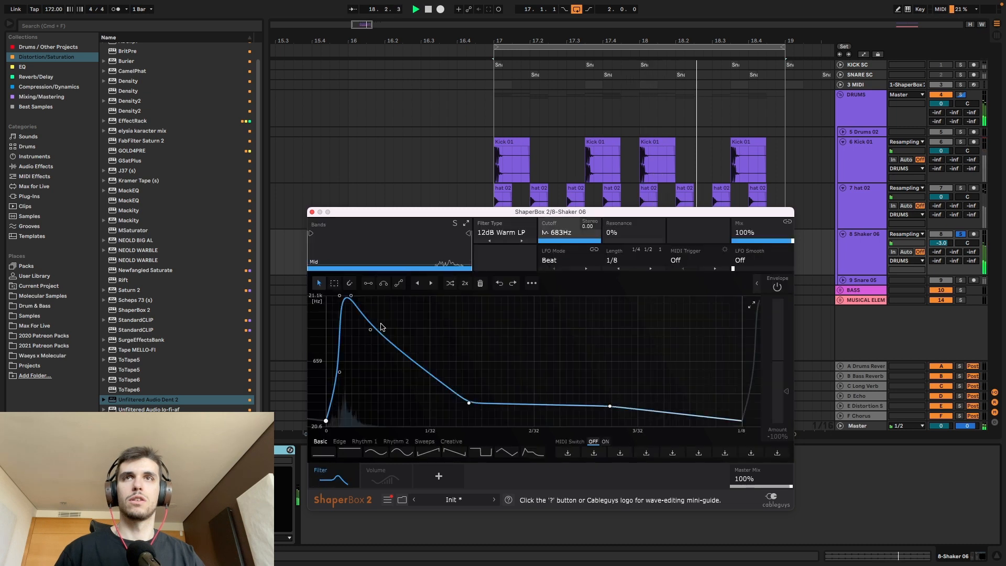
Step: Compare the shaker with its Filter shaper off and on, re-enable the Volume shaper and close ShaperBox 2
click(322, 482)
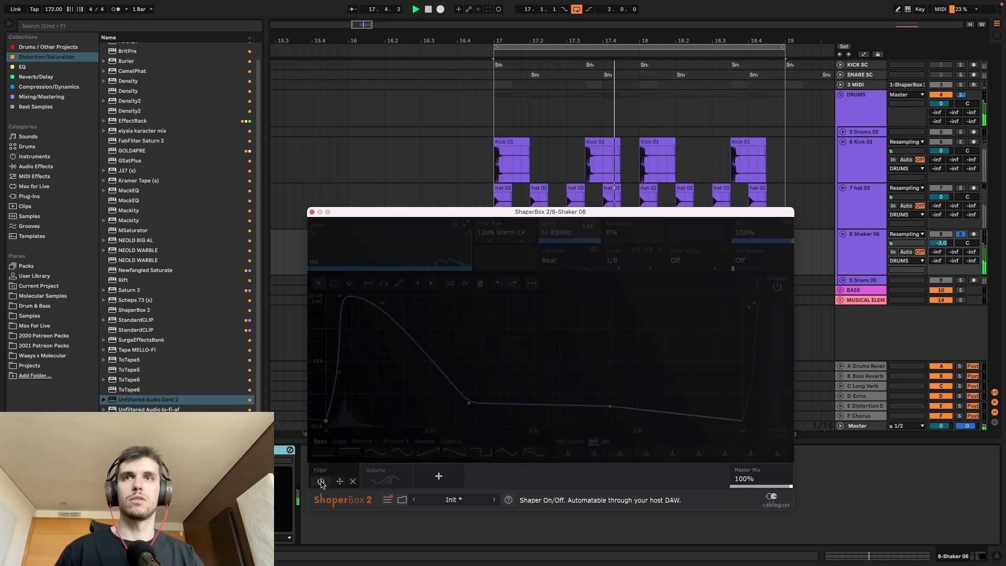
click(321, 482)
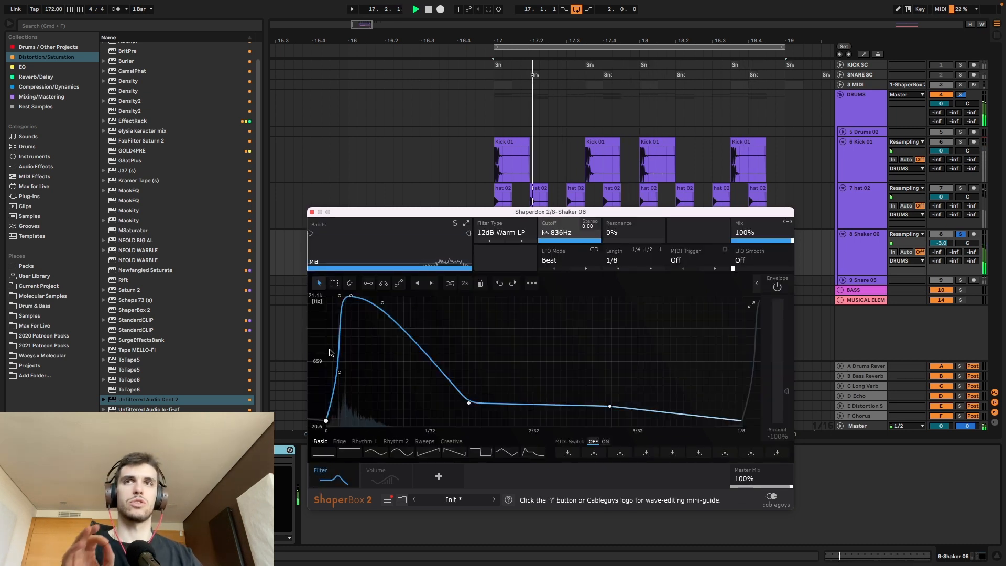
click(374, 476)
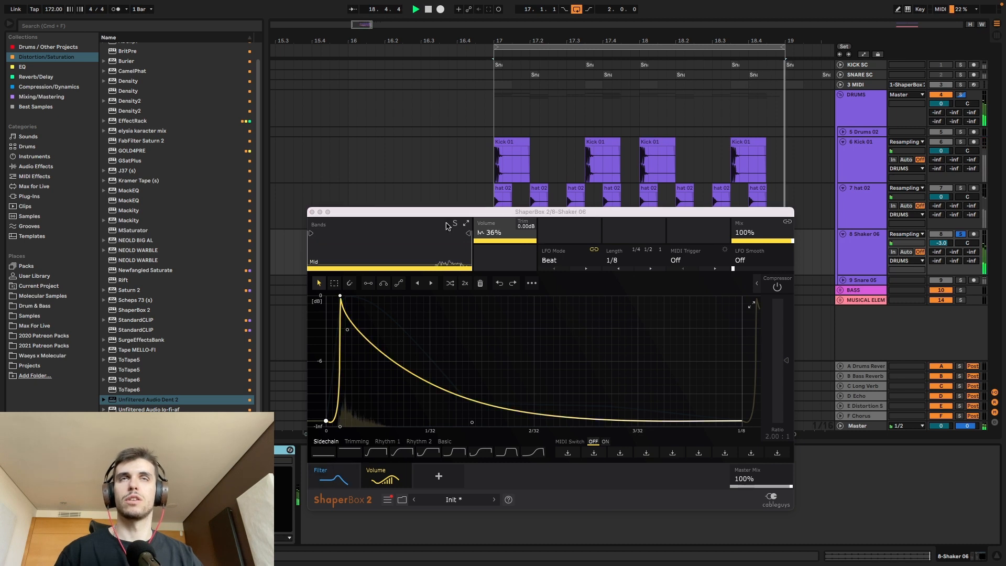
click(311, 212)
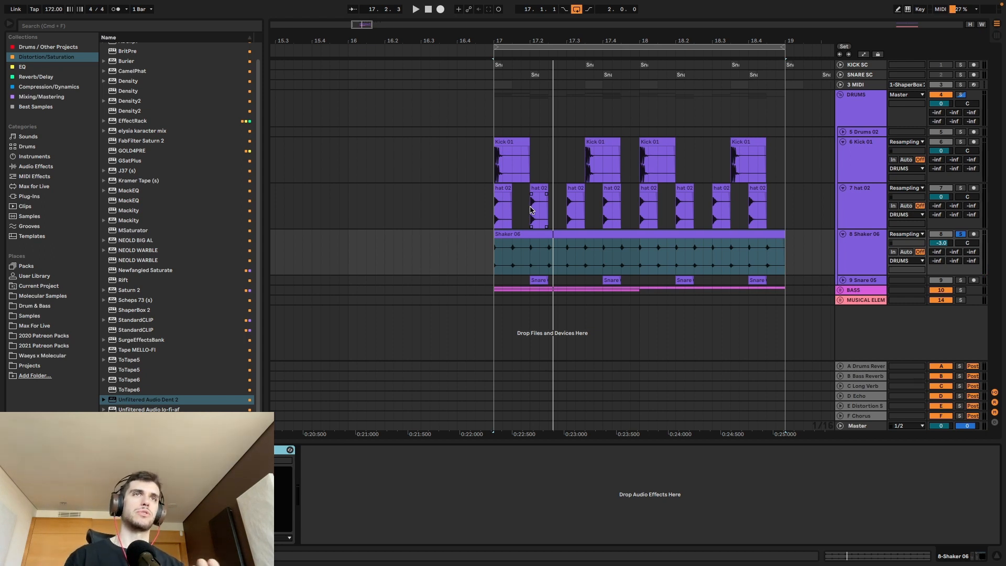
Step: Play the shaker from the loop start to compare its processing and set the Shaker 06 track volume to -1.9 dB
click(494, 249)
key(space)
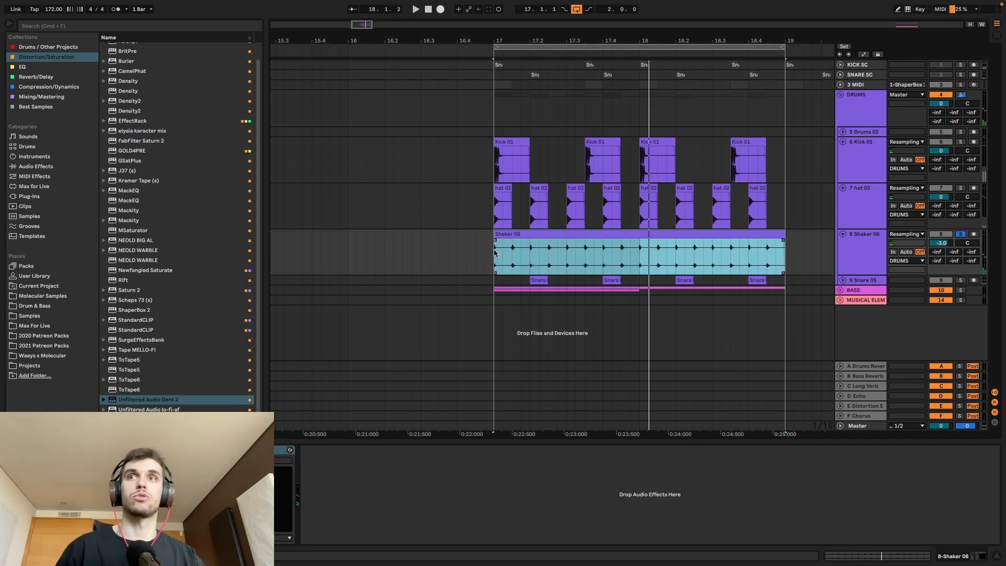
click(246, 450)
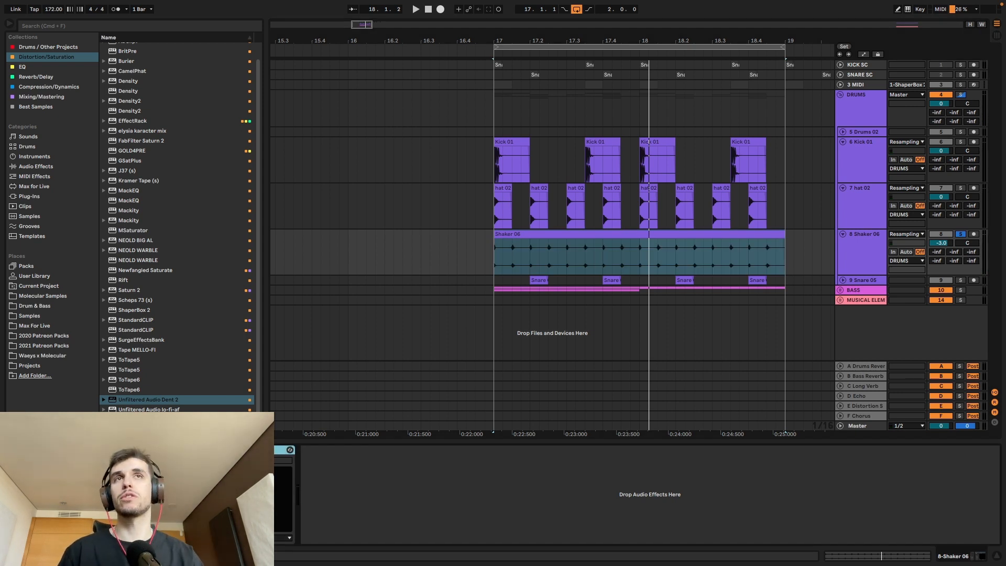
key(space)
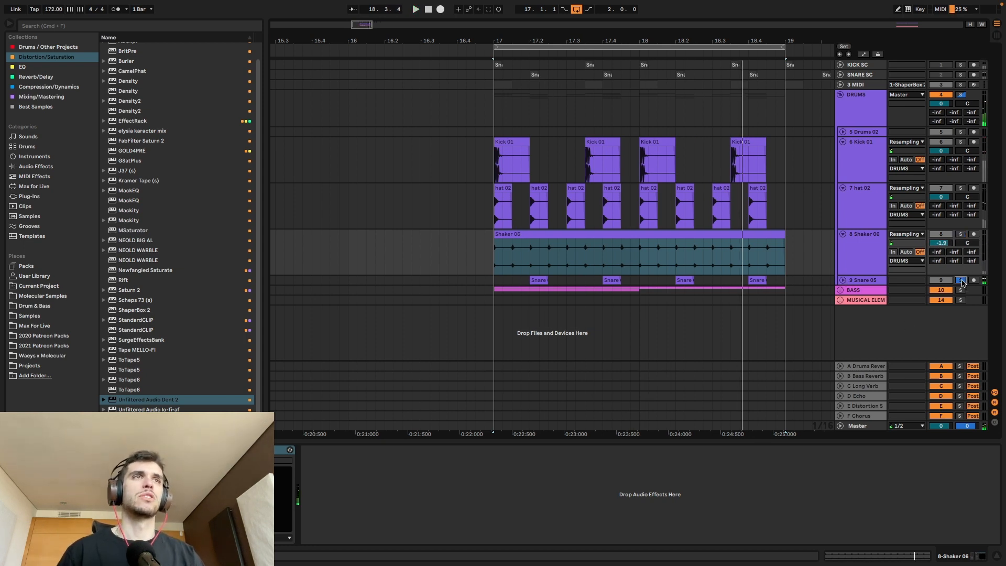
Step: Briefly expand the Snare 05 track, clear its solo and play the whole DRUMS group soloed
click(842, 282)
click(862, 287)
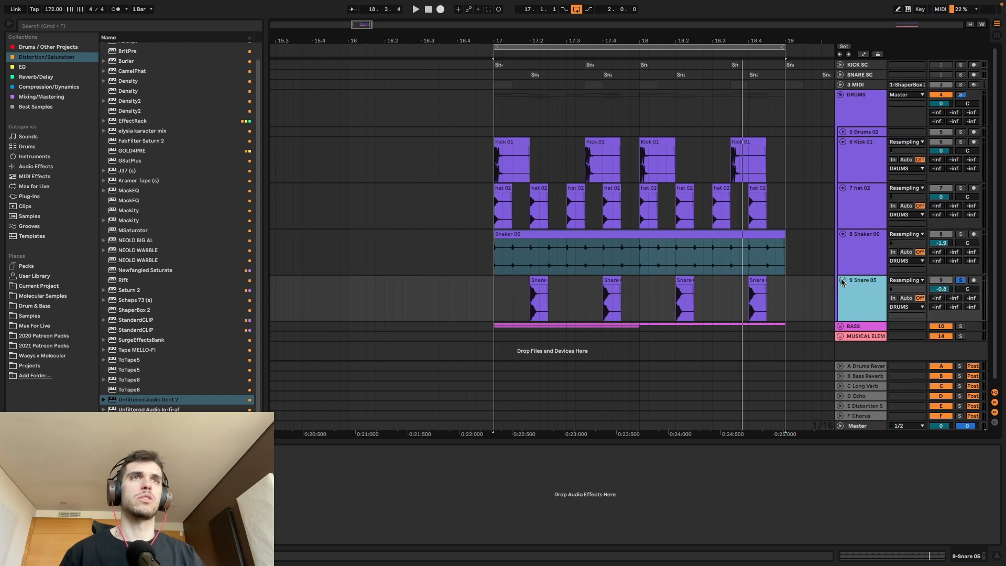
click(842, 281)
click(960, 94)
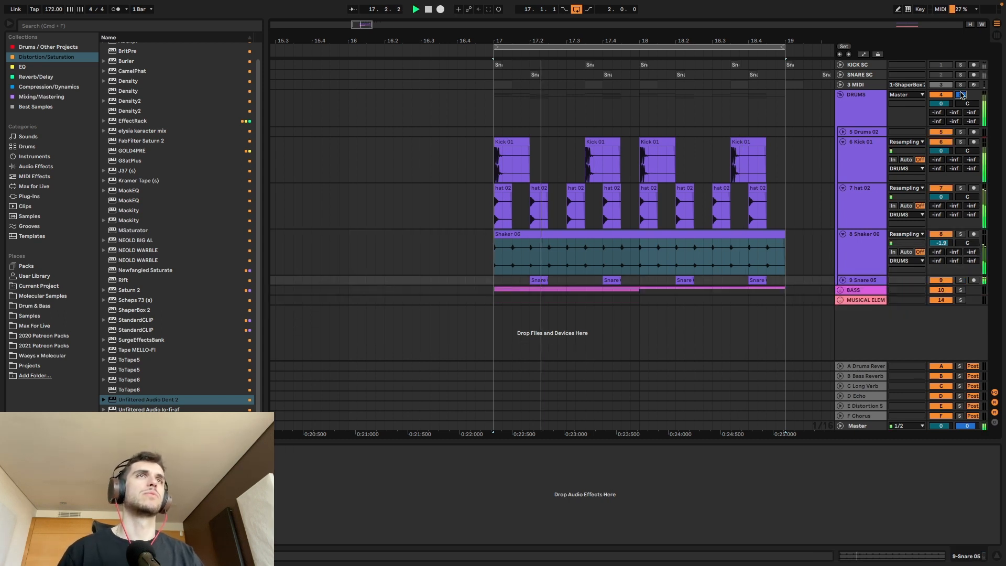
Step: Go through the effects of Shaker 06, hat 02 and Kick 01, switch them off and listen to the unprocessed drum loop
click(861, 251)
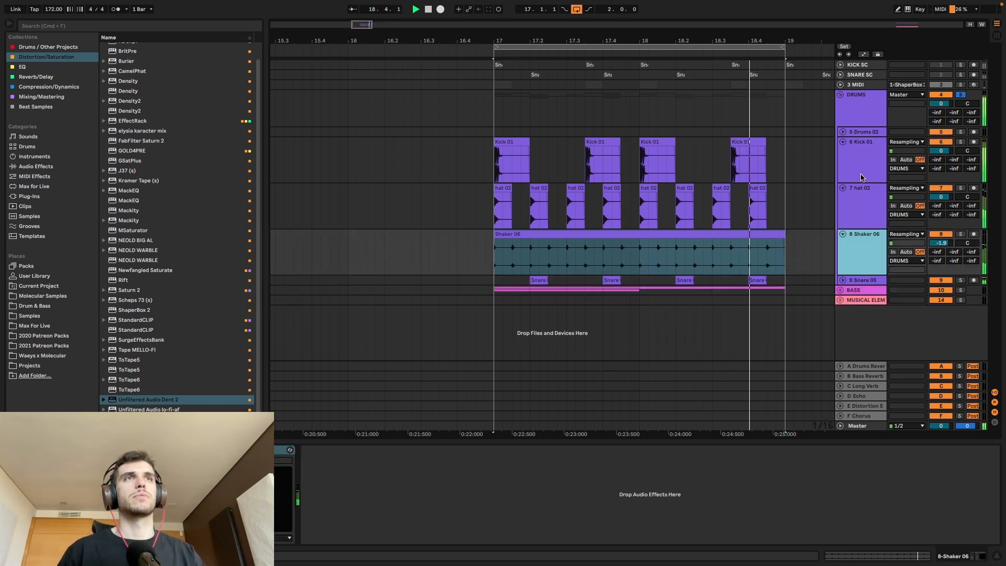
click(870, 202)
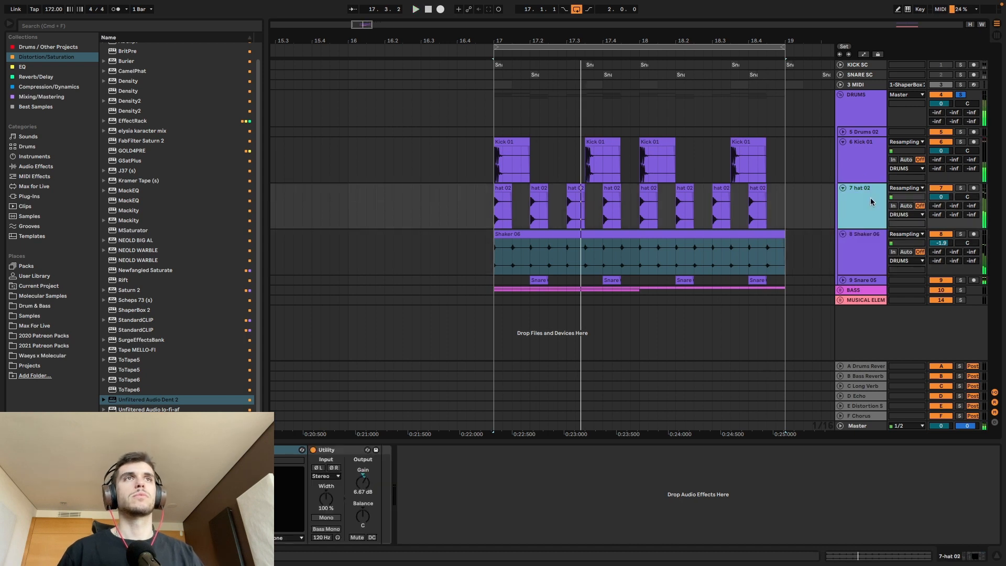
click(859, 166)
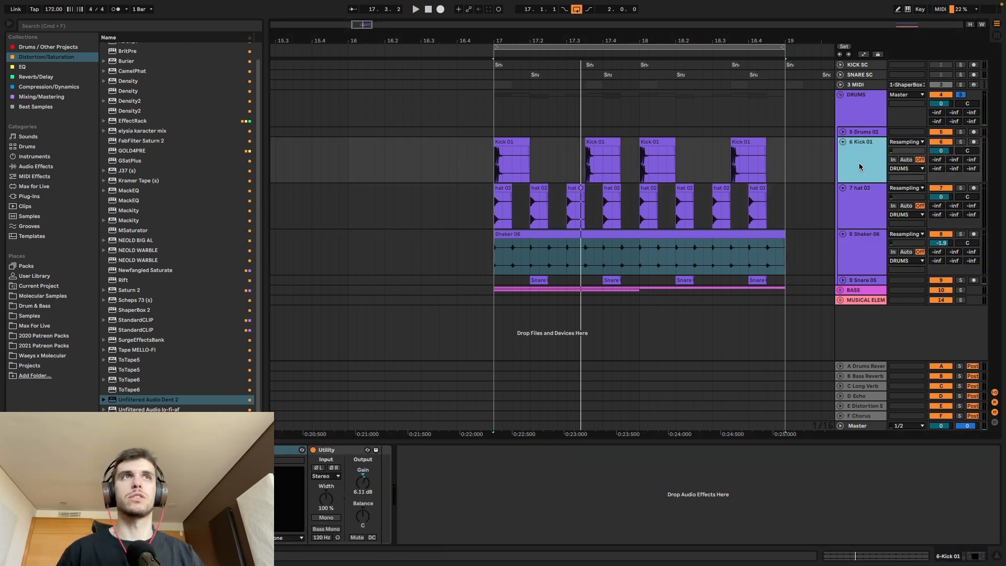
click(313, 450)
click(857, 242)
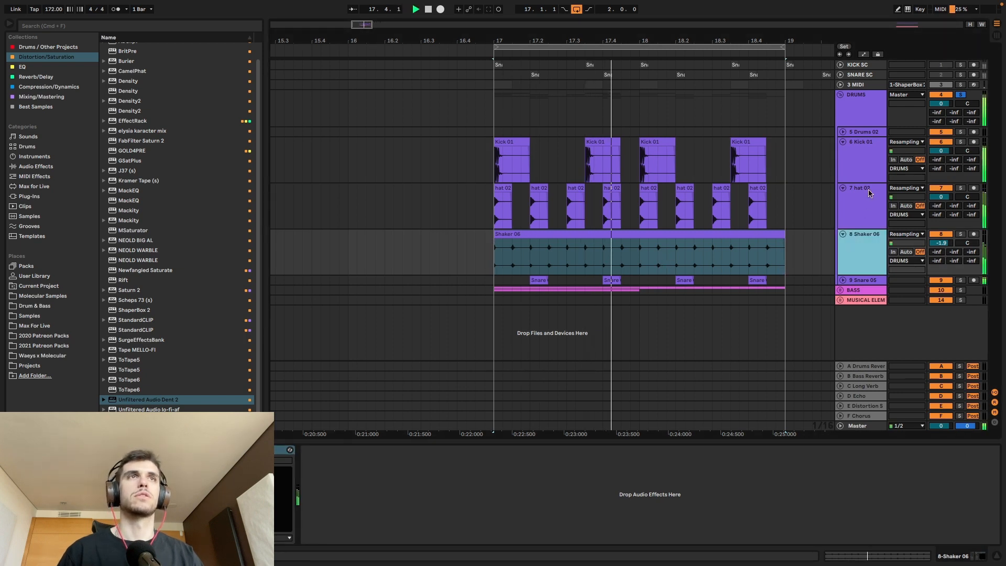
Step: Switch the effects of Kick 01, hat 02 and Shaker 06 back on one track at a time during playback
key(Up)
key(Up)
click(313, 450)
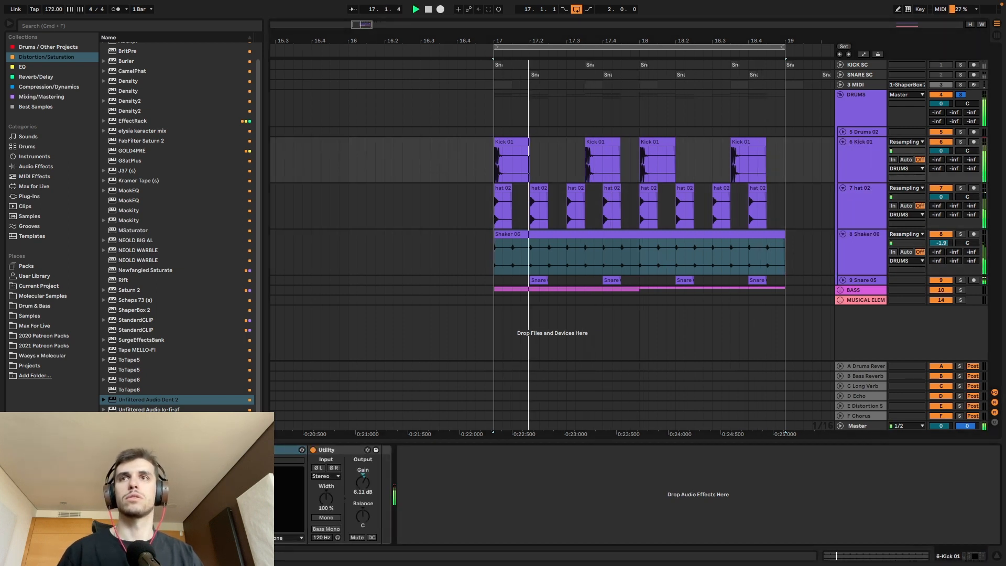
click(925, 209)
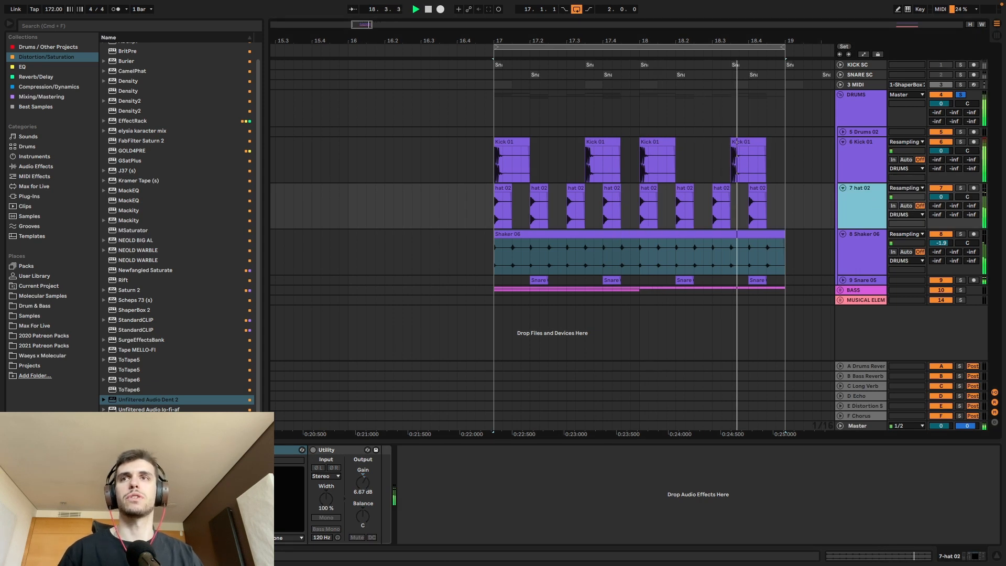
click(313, 450)
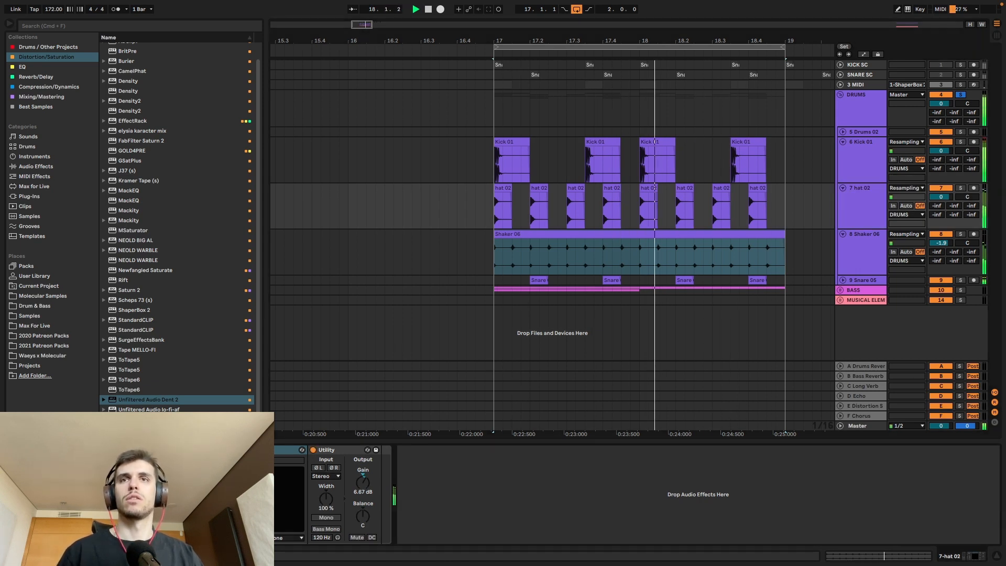
click(870, 246)
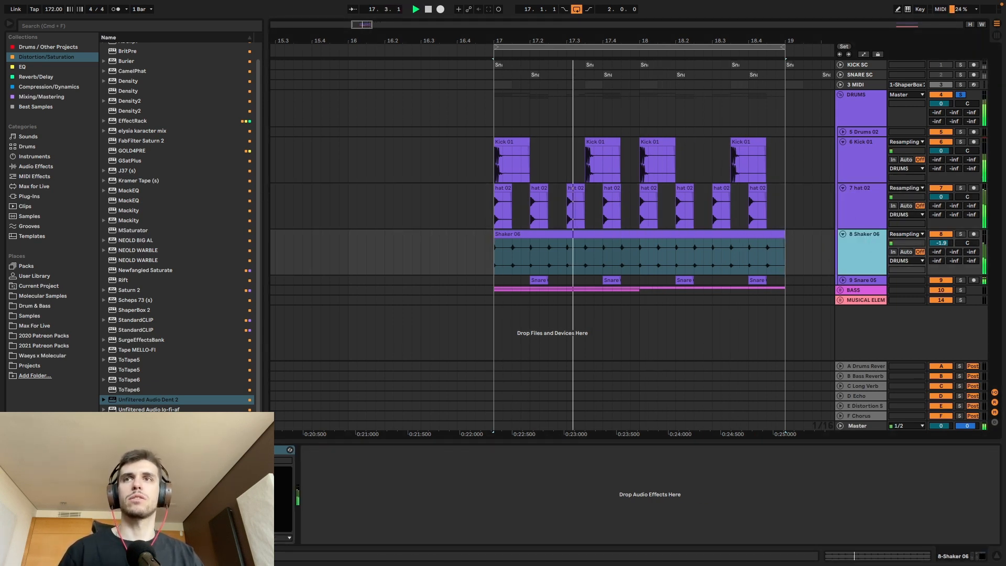
click(216, 450)
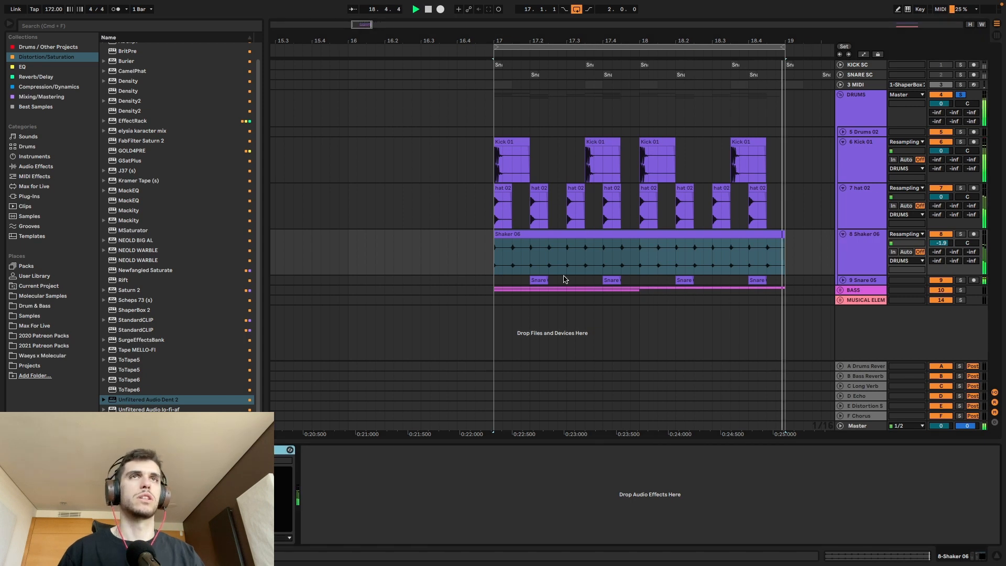
Step: Collapse Shaker 06 and the DRUMS group, expand the BASS group and clear the DRUMS solo
click(843, 235)
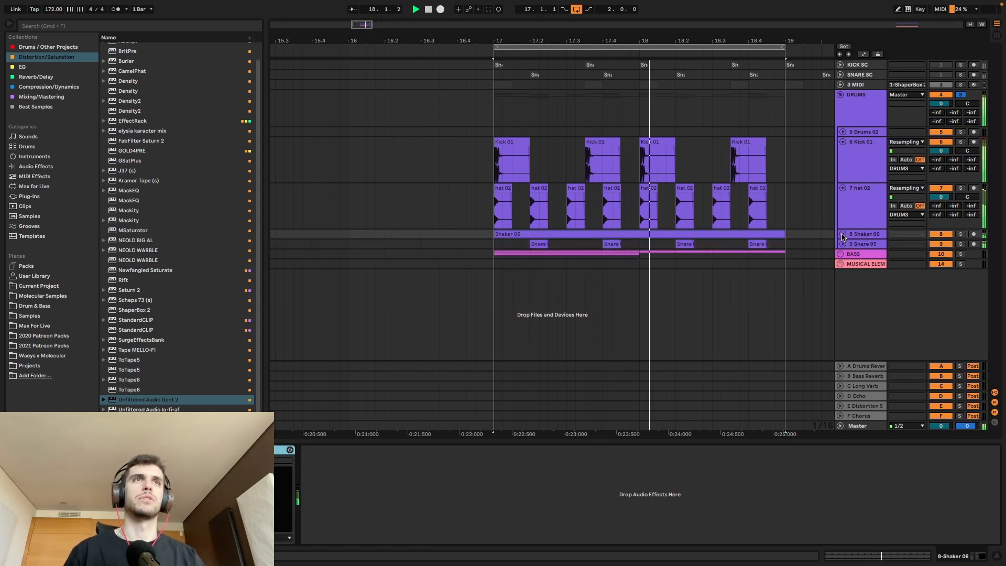
click(840, 96)
click(853, 104)
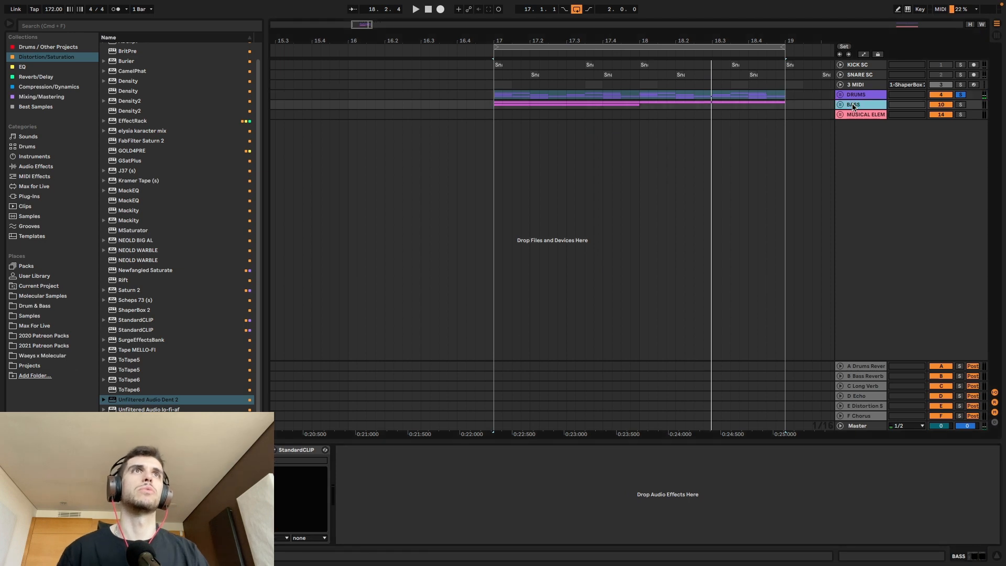
click(841, 104)
click(962, 105)
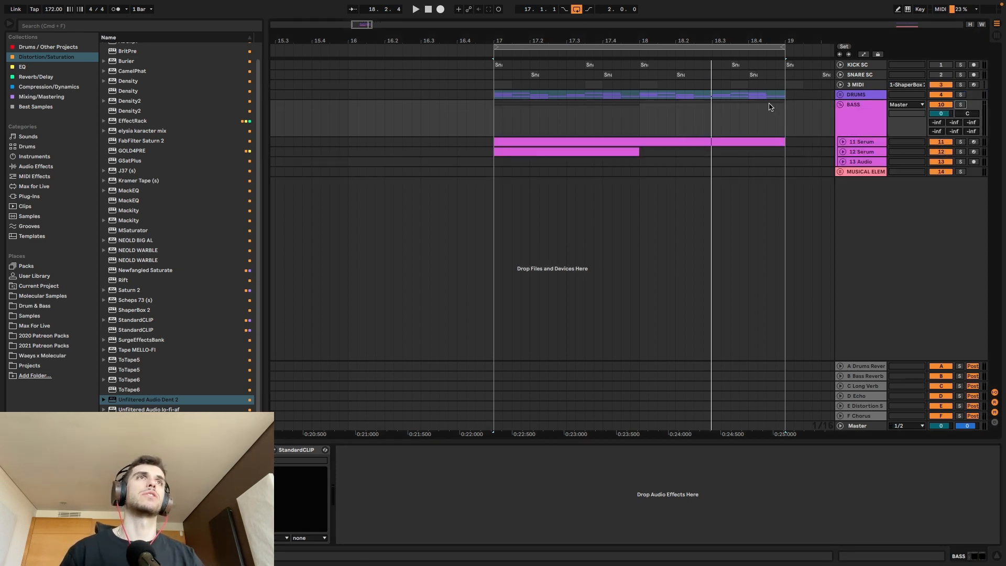
key(space)
Step: Open Serum on the 11 Serum track and compare the loop with all LFO 3 destinations bypassed and activated
click(856, 142)
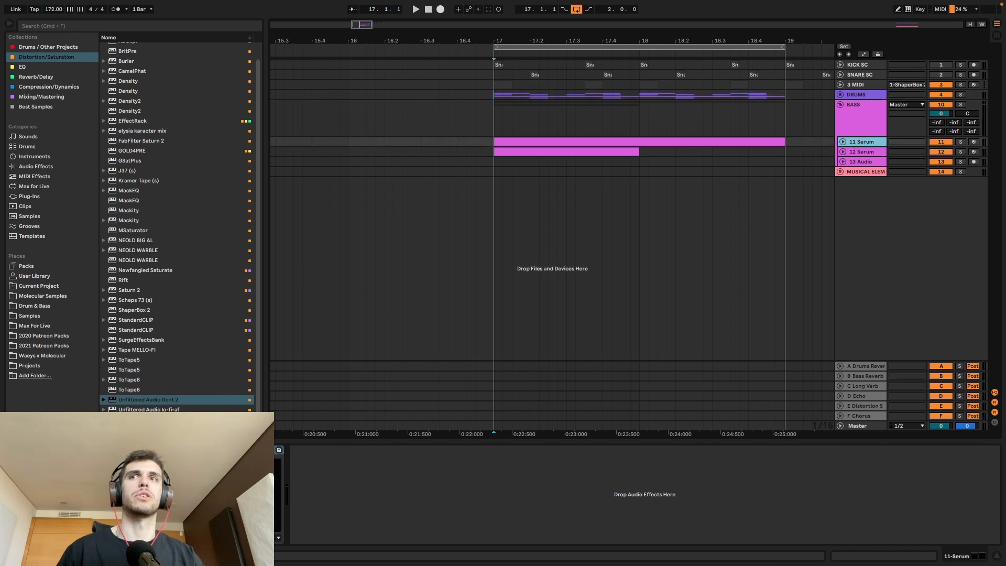
key(super+alt+p)
right_click(629, 393)
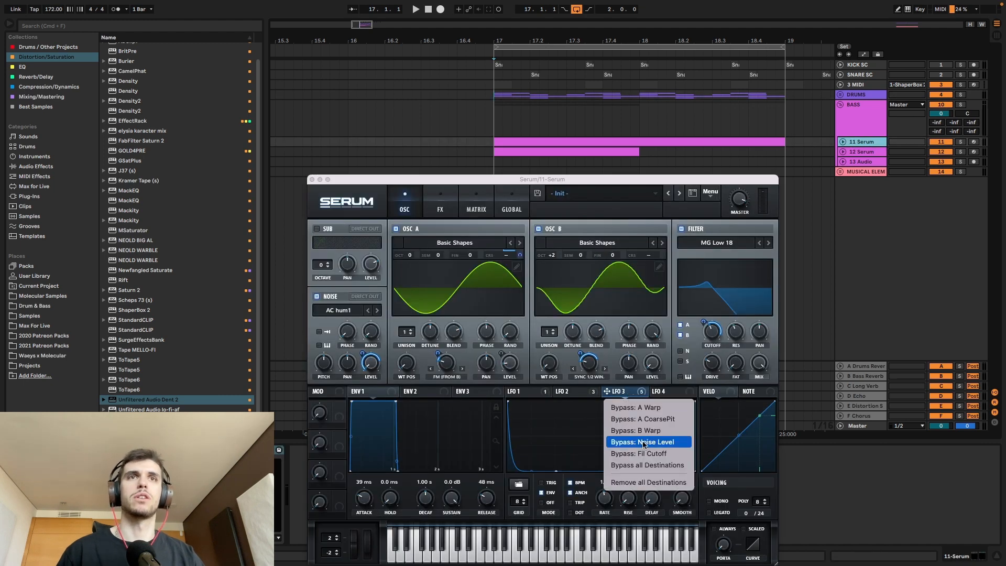
click(644, 465)
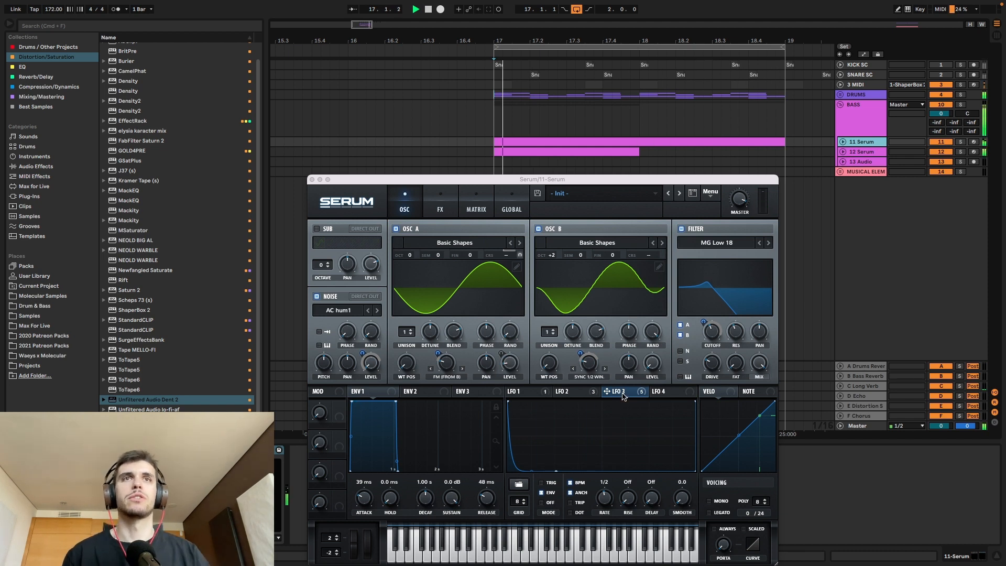
right_click(623, 397)
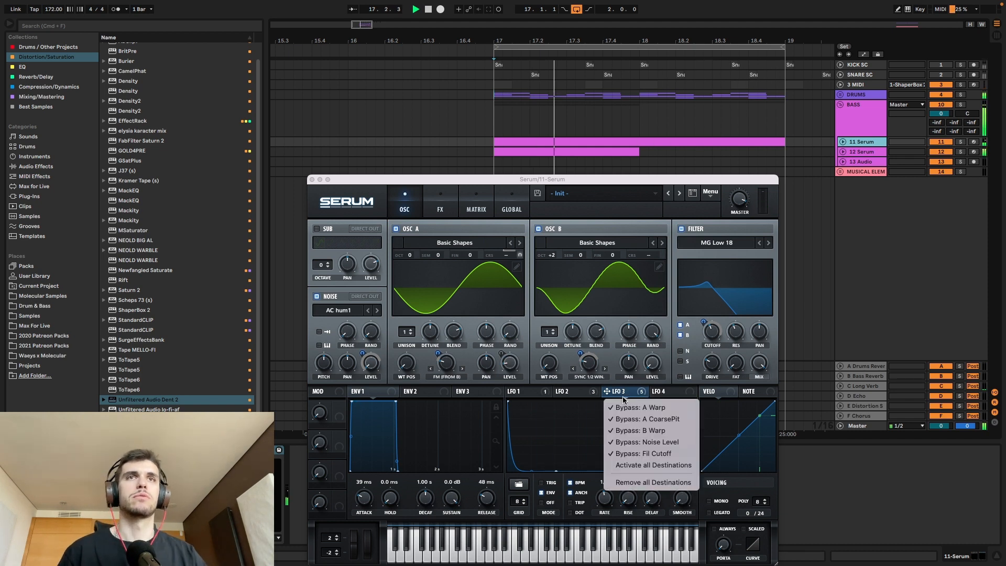
click(622, 465)
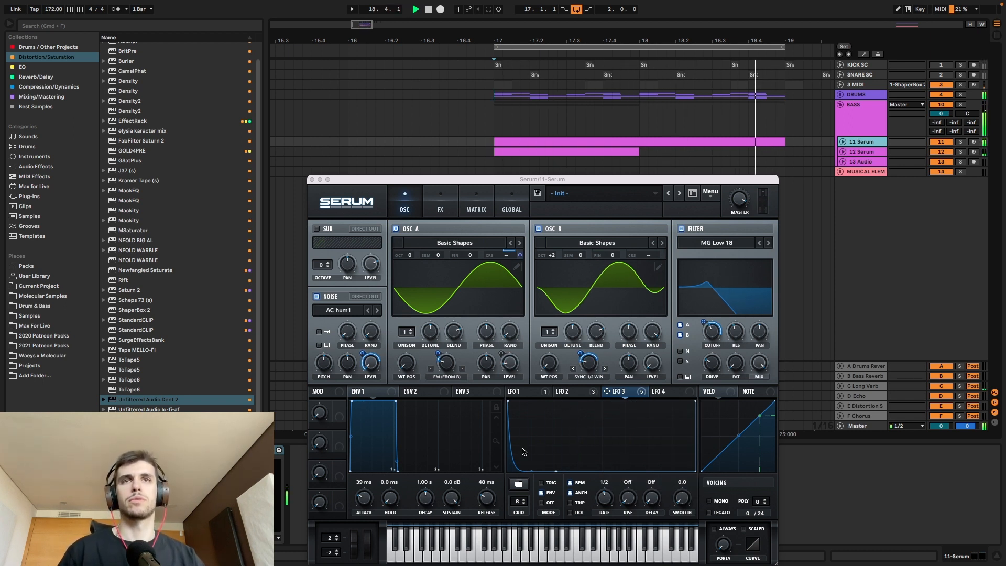
mouse_move(530, 470)
mouse_down()
mouse_move(532, 450)
mouse_move(531, 465)
mouse_up()
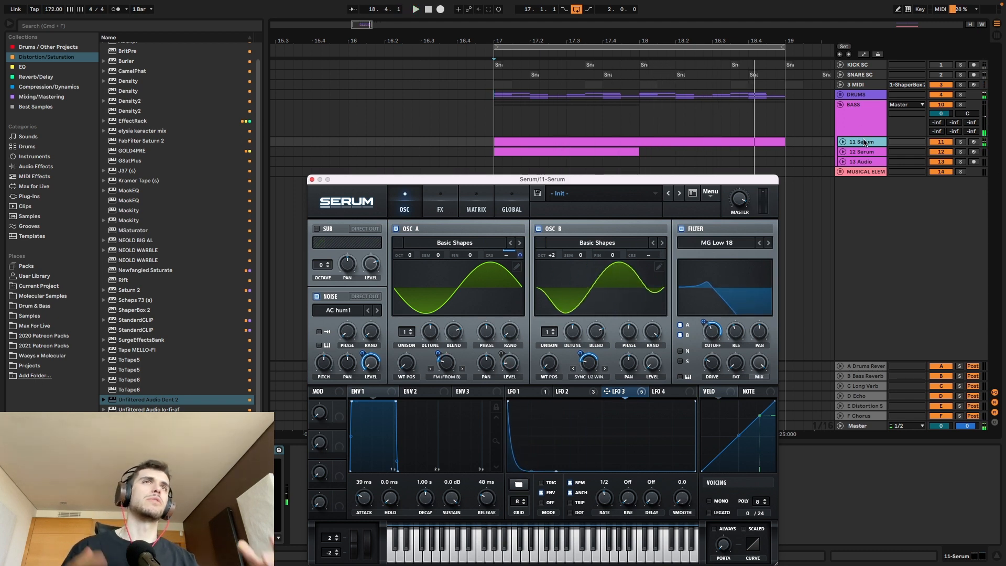
Step: Solo the 11 Serum track, bypass all LFO 3 destinations and play the bass
click(863, 142)
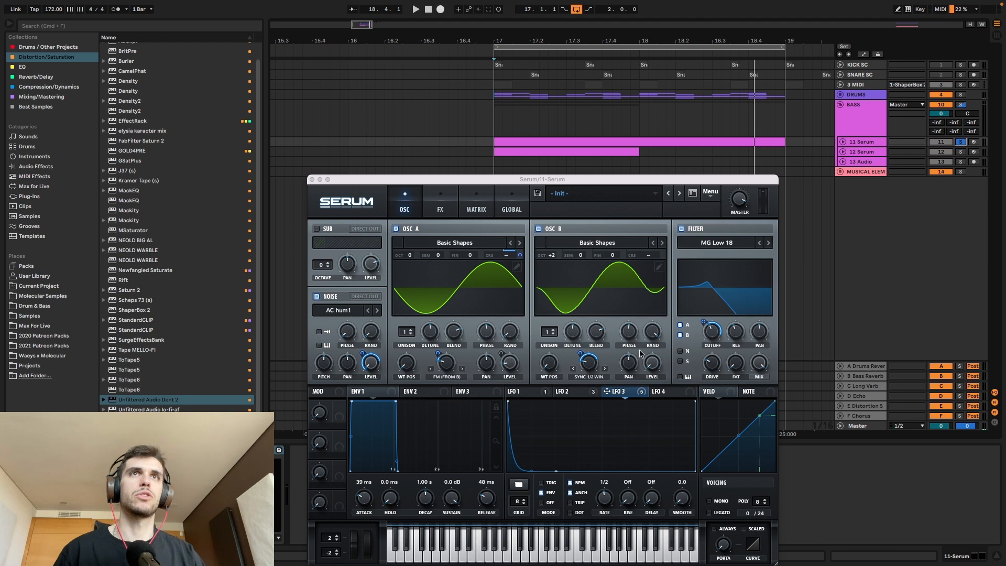
right_click(630, 396)
click(530, 397)
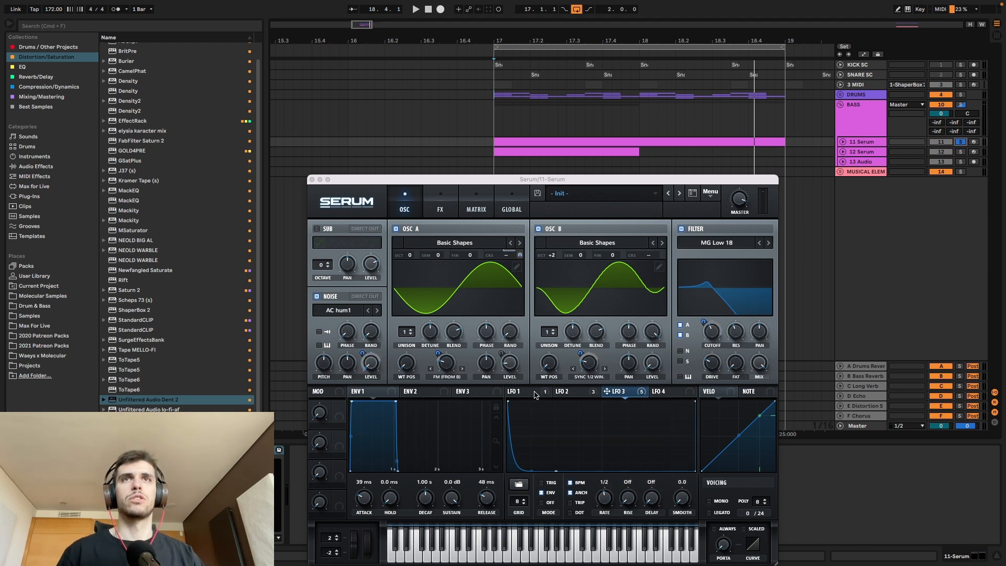
key(space)
Step: Show the LFO 1 curve, switch to LFO 2 and reshape its decay into a nearly straight fall during playback
click(534, 391)
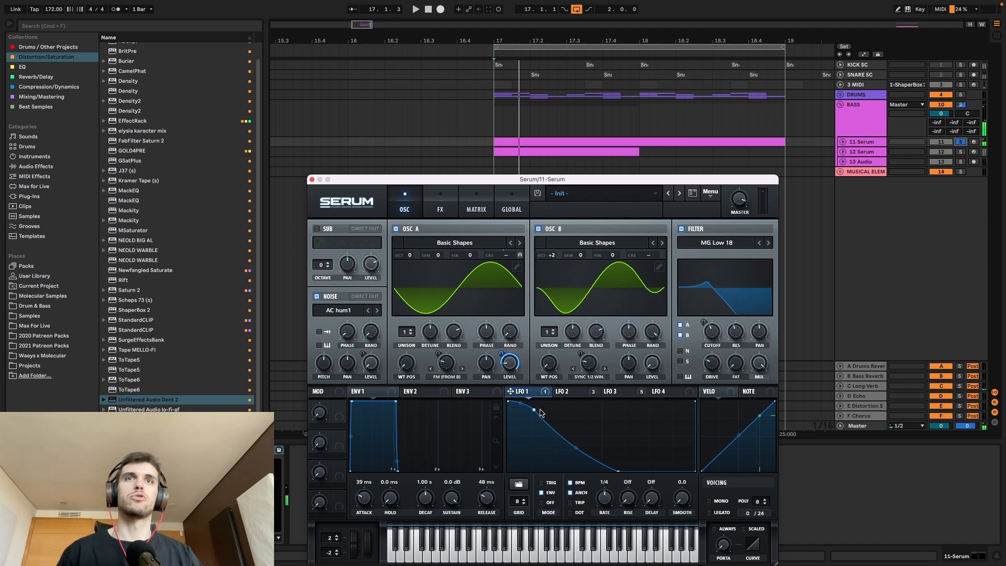
click(567, 393)
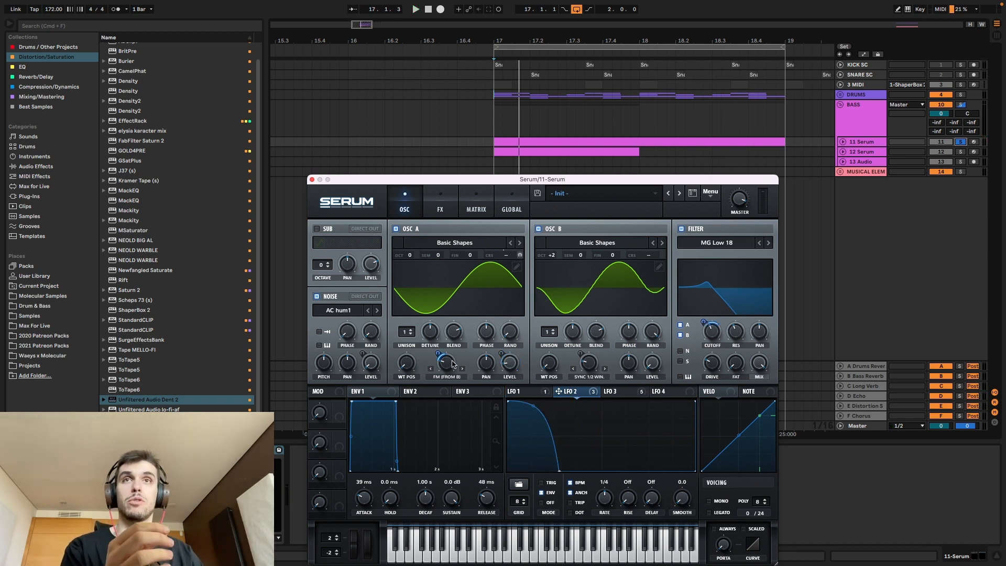
key(space)
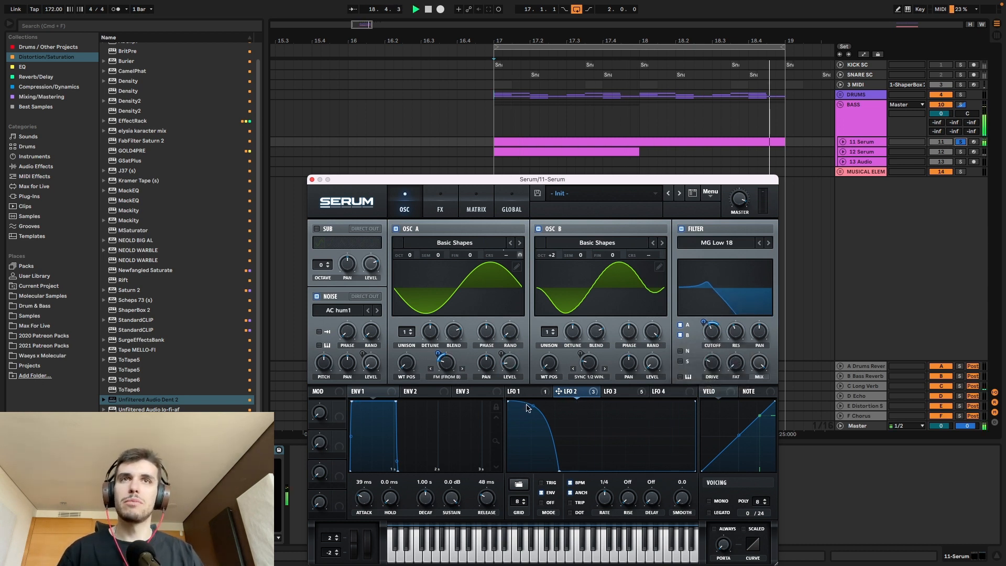
drag(526, 403, 523, 429)
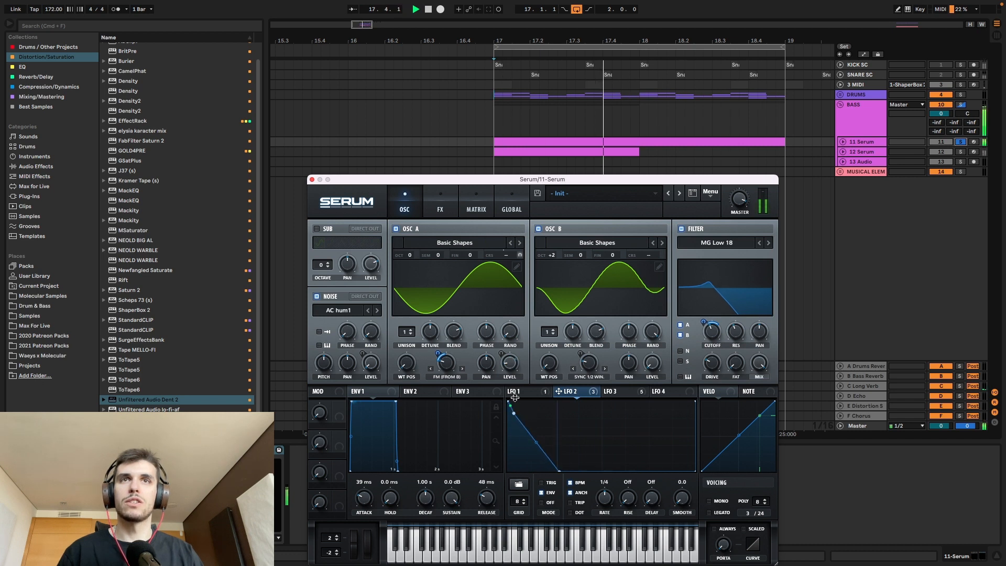
Step: Lengthen LFO 2's decay, clear the 11 Serum solo and bend the curve into an outward bulge
drag(531, 451, 589, 471)
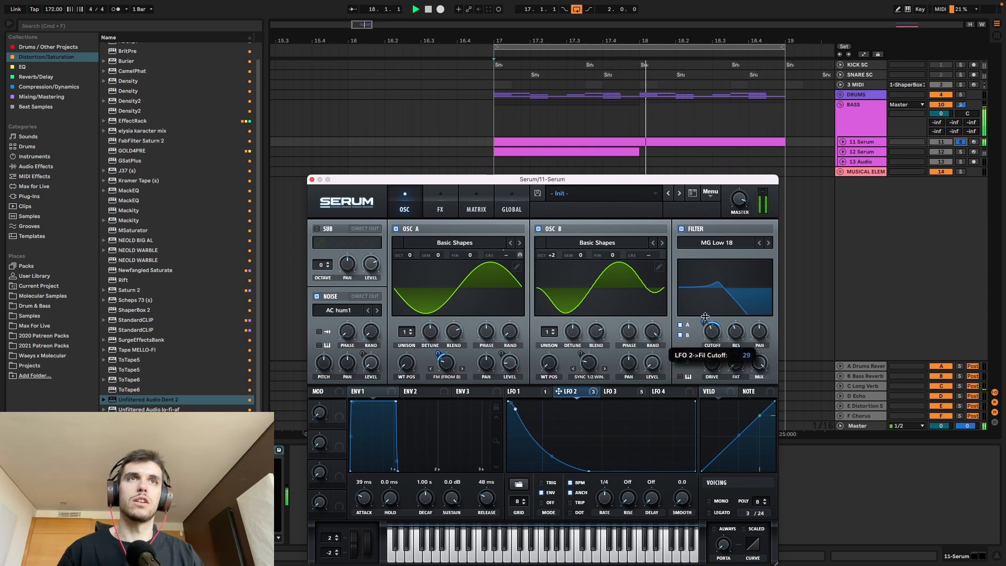
mouse_move(438, 355)
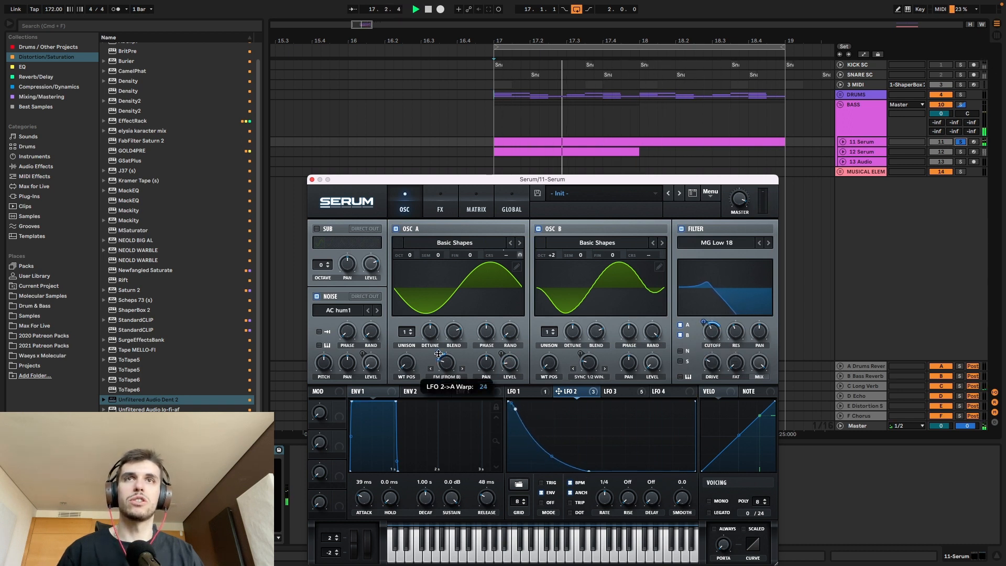
click(960, 142)
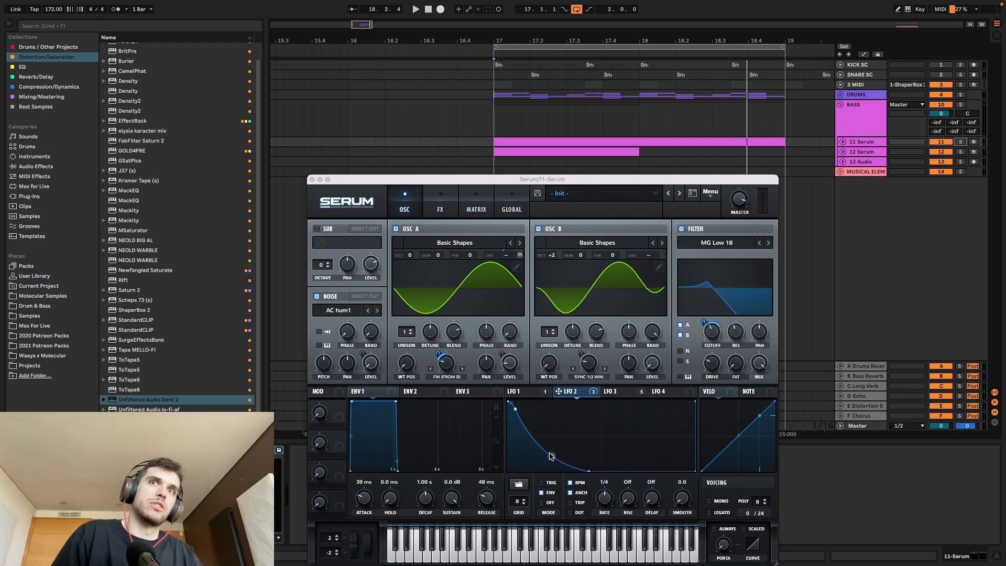
drag(550, 456, 551, 445)
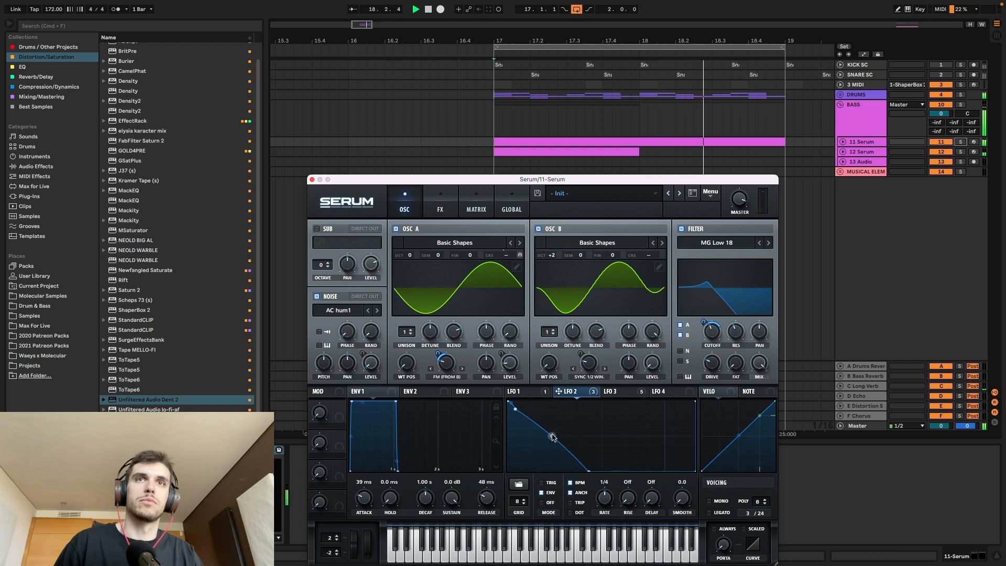
Step: Show the LFO 3 curve, solo the 11 Serum track and check which destinations LFO 3 modulates
click(628, 391)
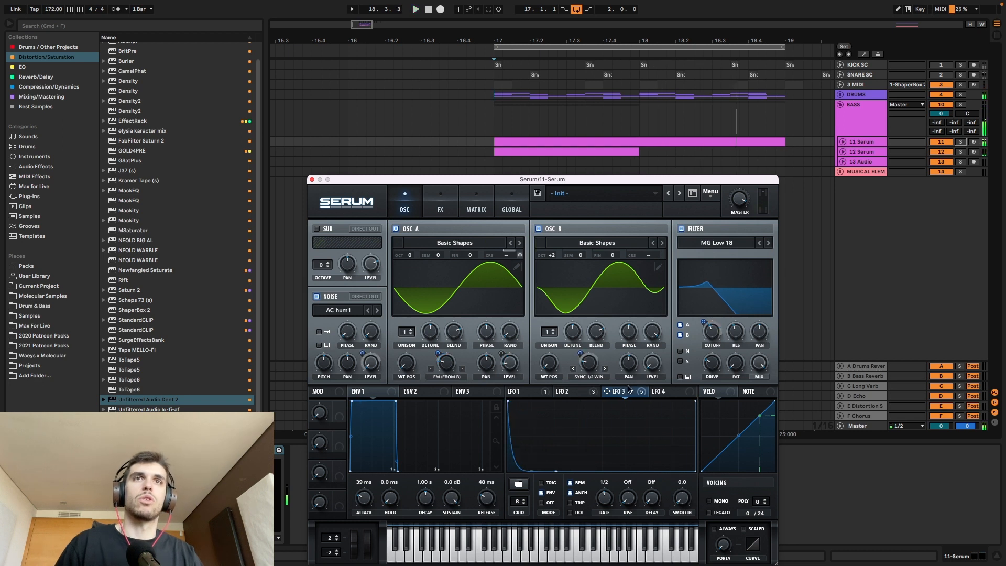
click(960, 143)
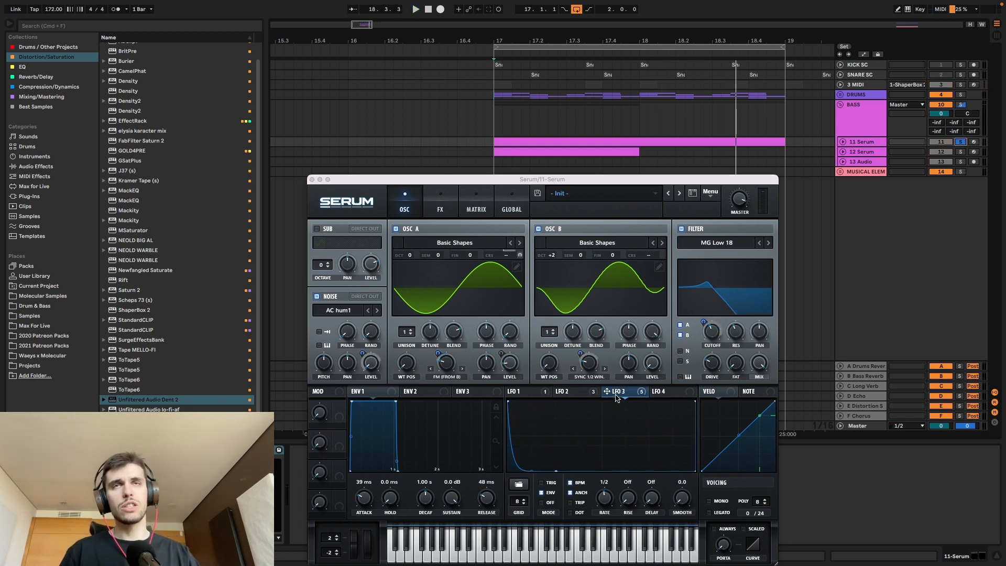
mouse_move(616, 397)
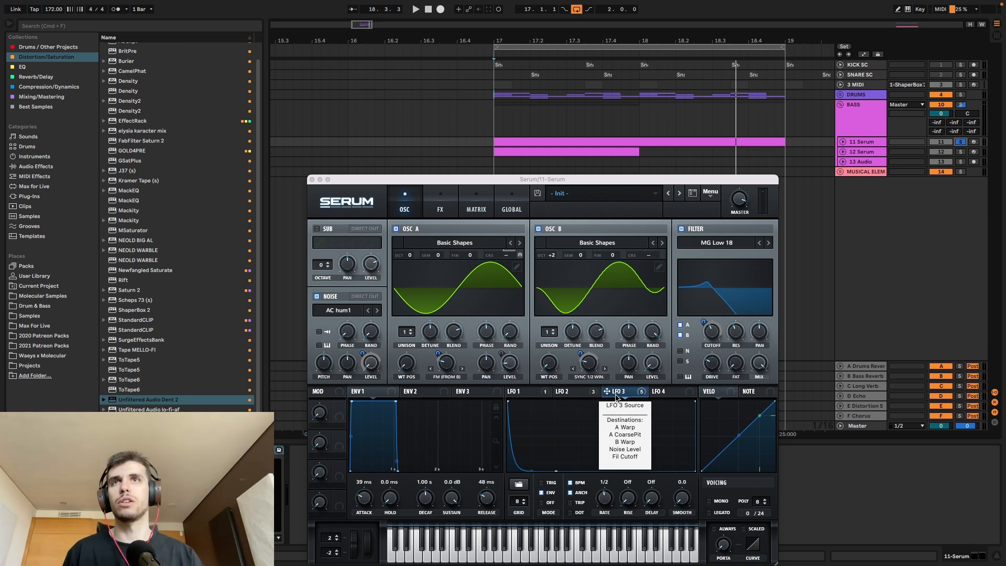
Step: Activate LFO 3's A Warp, A CoarsePit and B Warp destinations, play the bass and bypass all three again
right_click(616, 397)
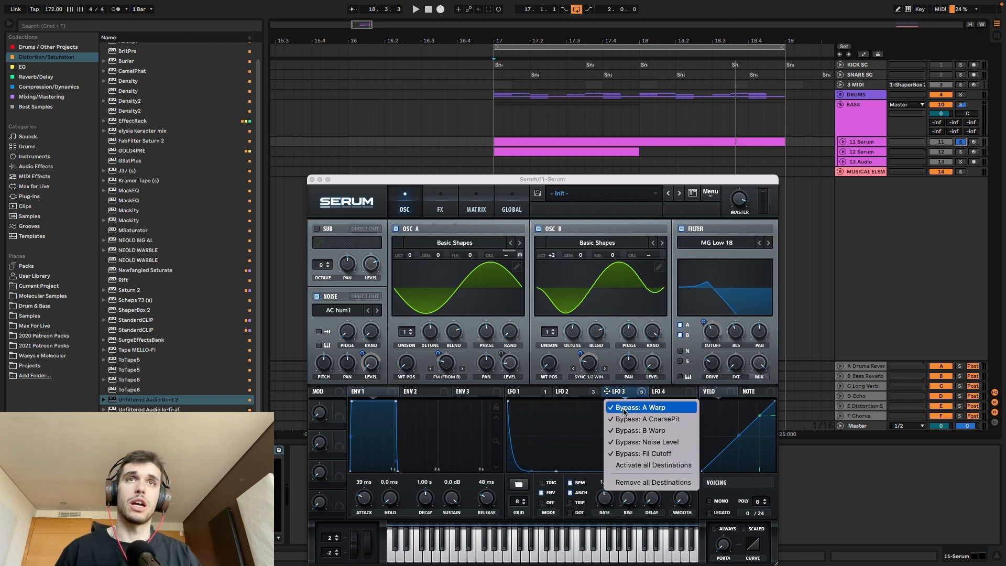
click(623, 412)
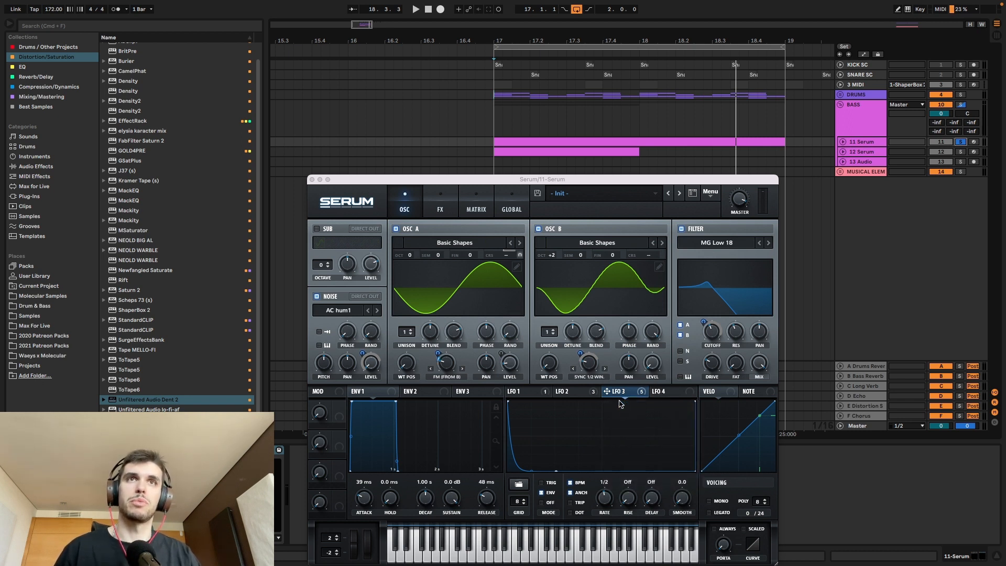
right_click(620, 393)
click(635, 420)
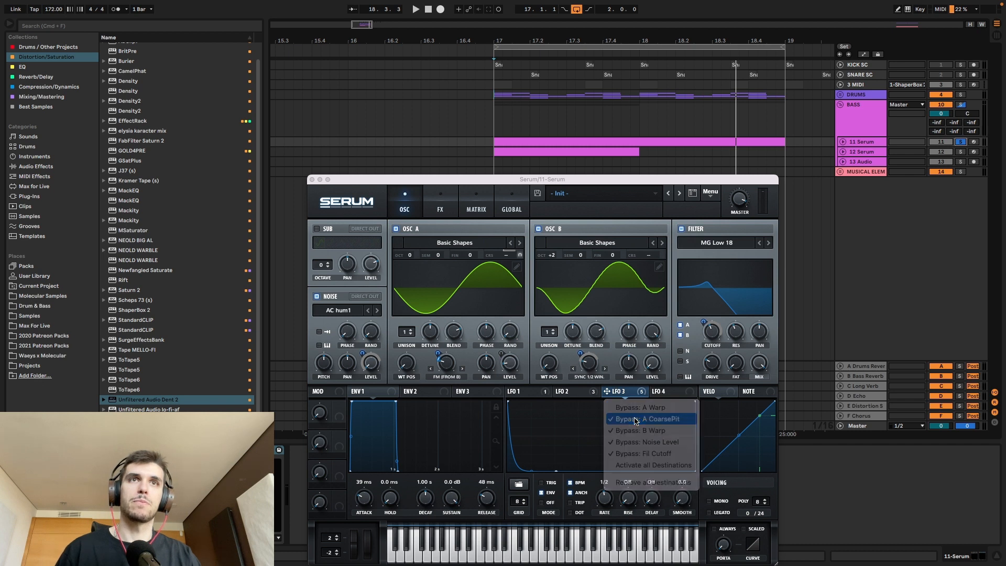
right_click(623, 394)
click(650, 431)
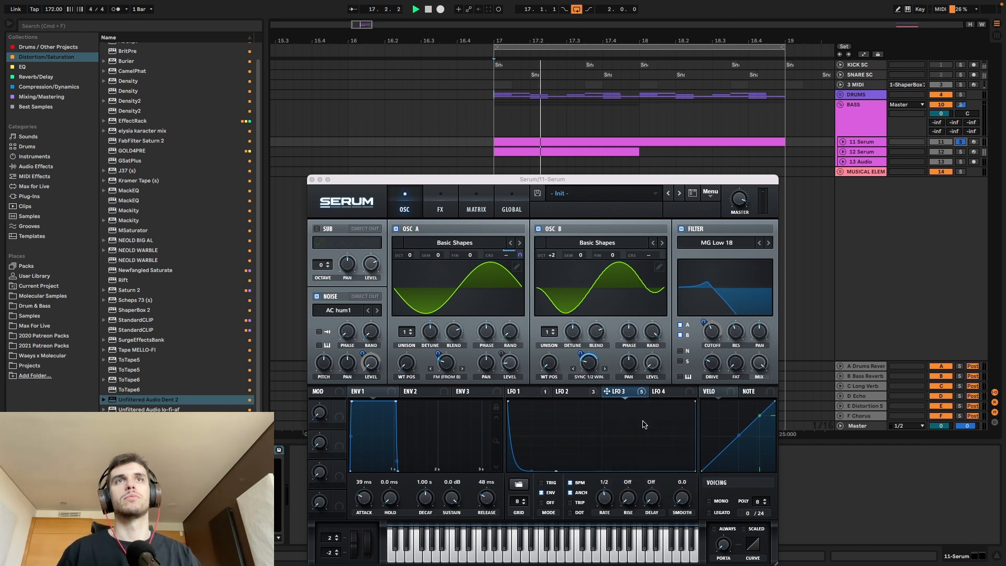
right_click(631, 397)
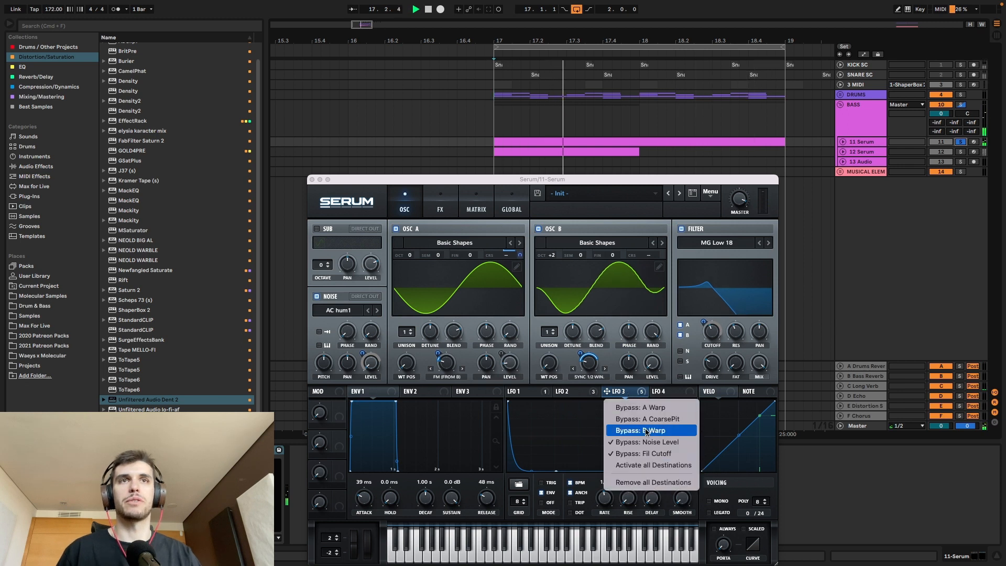
click(640, 430)
right_click(632, 391)
click(634, 418)
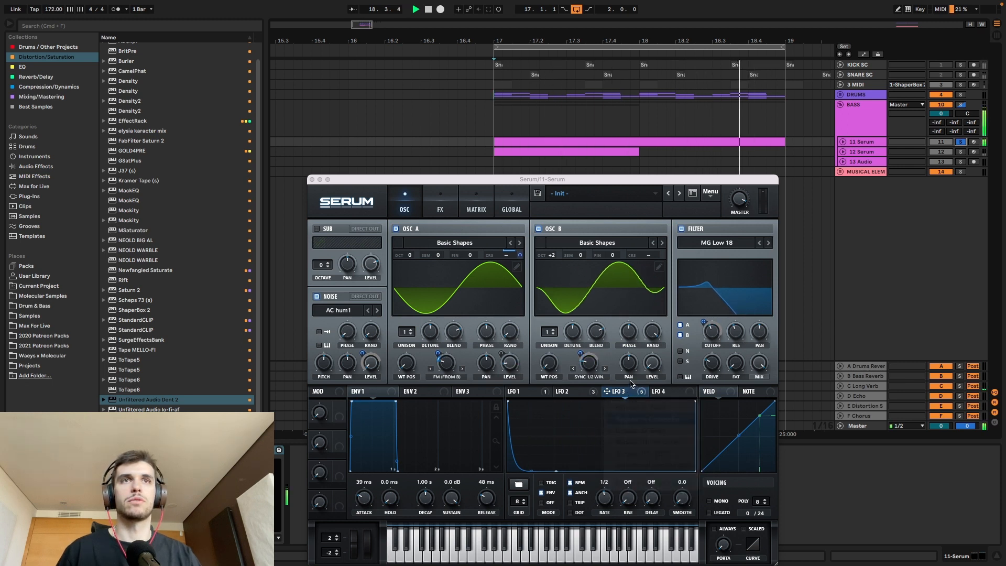
right_click(632, 391)
click(632, 407)
Step: Activate LFO 3's A Warp and A CoarsePit destinations and set the A CoarsePit modulation amount to 42
right_click(632, 392)
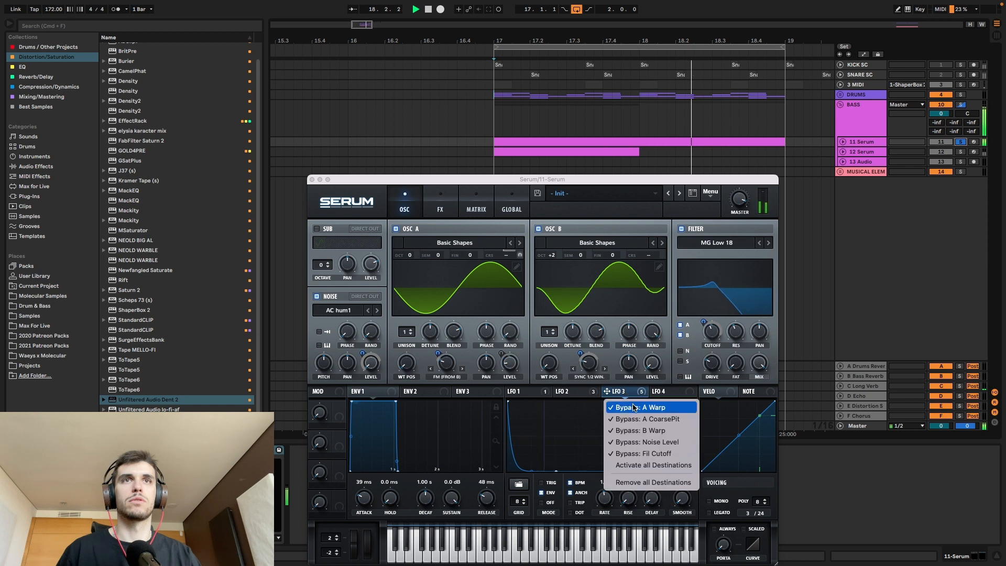
click(633, 407)
right_click(630, 392)
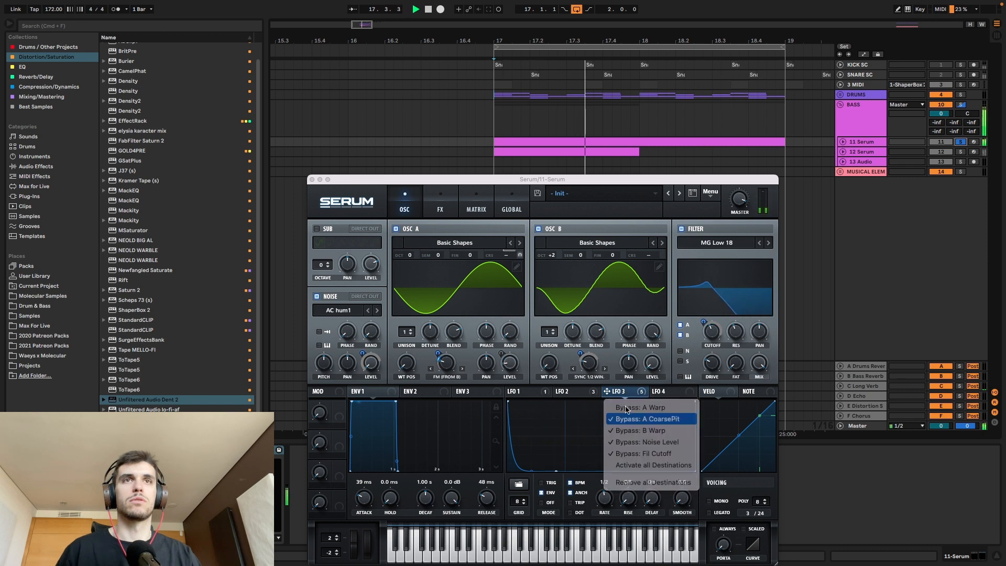
click(634, 418)
drag(520, 255, 523, 239)
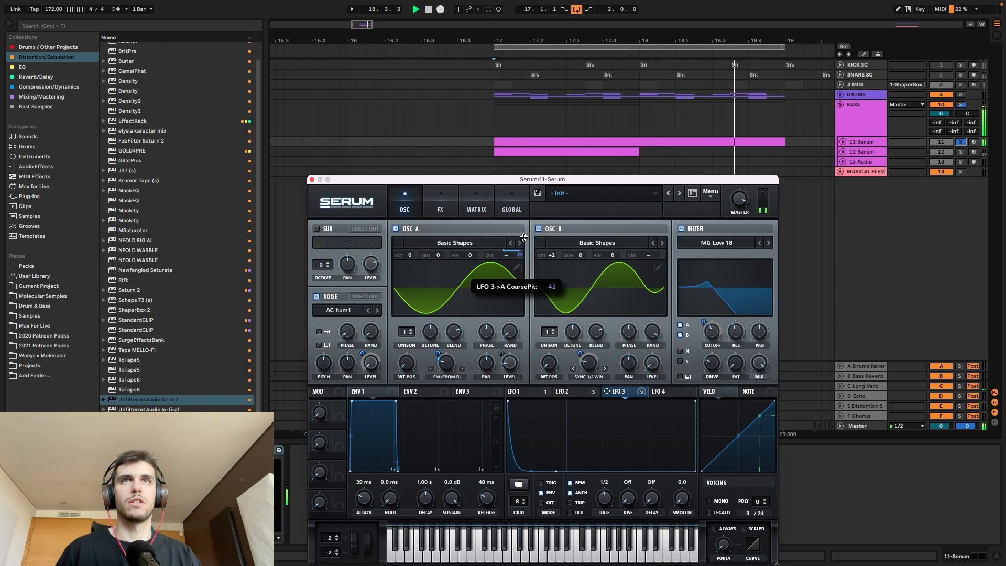
Step: Activate LFO 3's B Warp and Noise Level destinations during playback
right_click(618, 396)
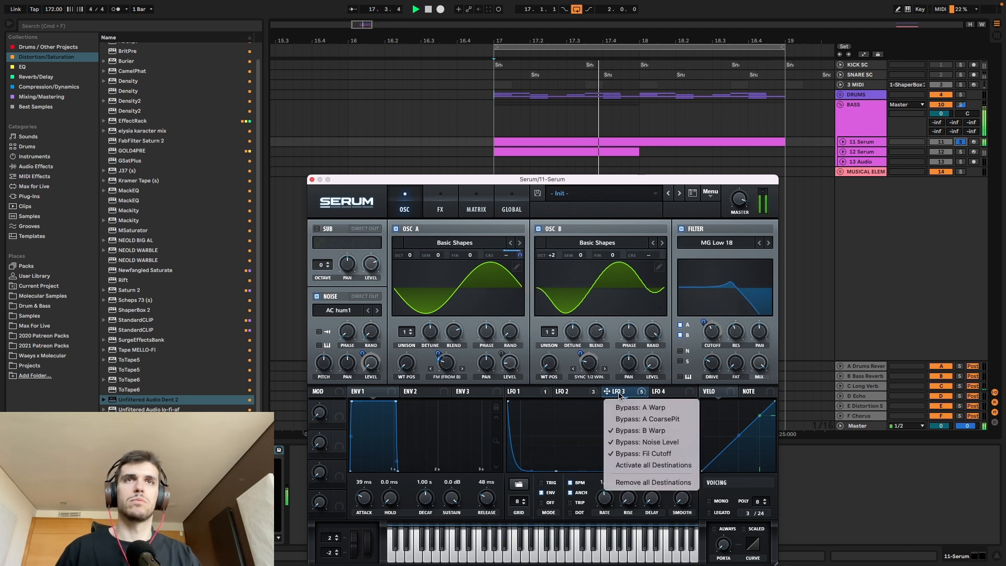
click(640, 442)
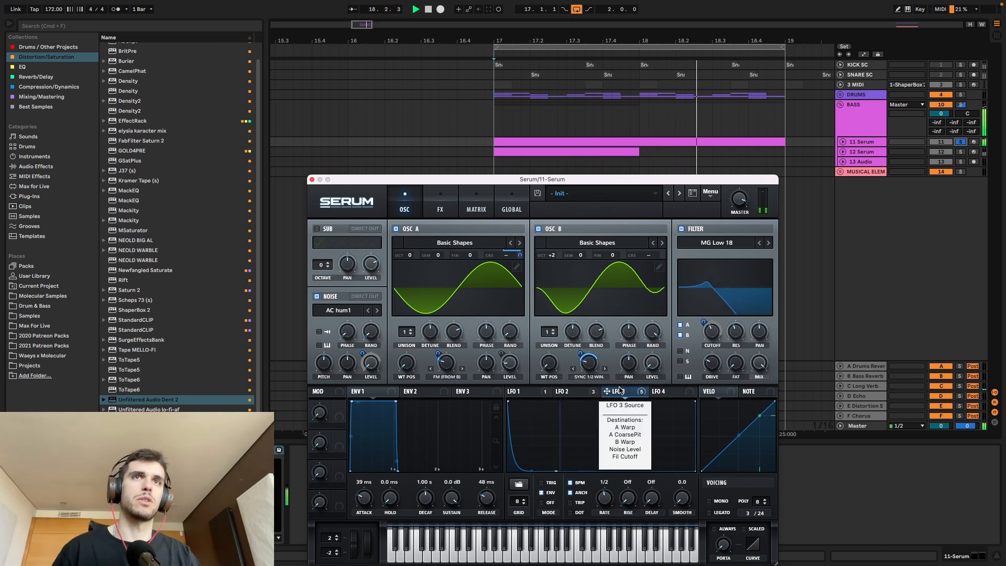
right_click(619, 391)
click(638, 443)
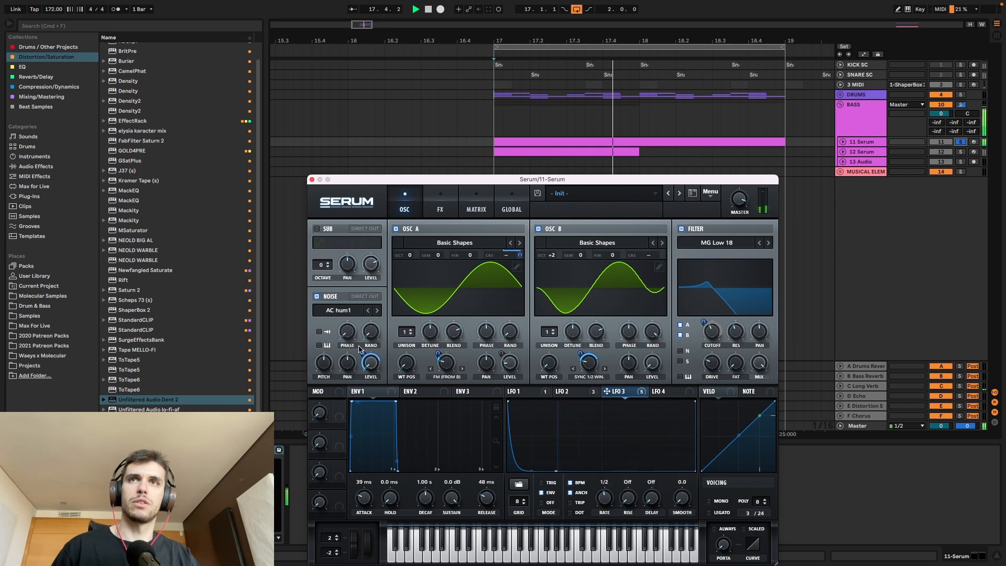
Step: Turn off oscillators A and B and try the kick attack XF_KikAtk_25 as the noise sample
click(538, 228)
click(396, 228)
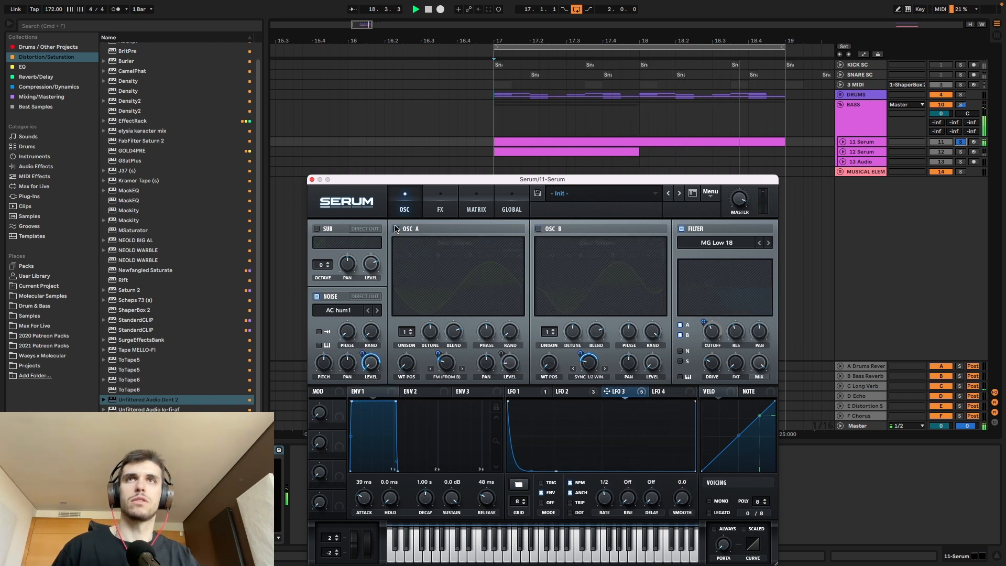
click(339, 310)
mouse_move(358, 347)
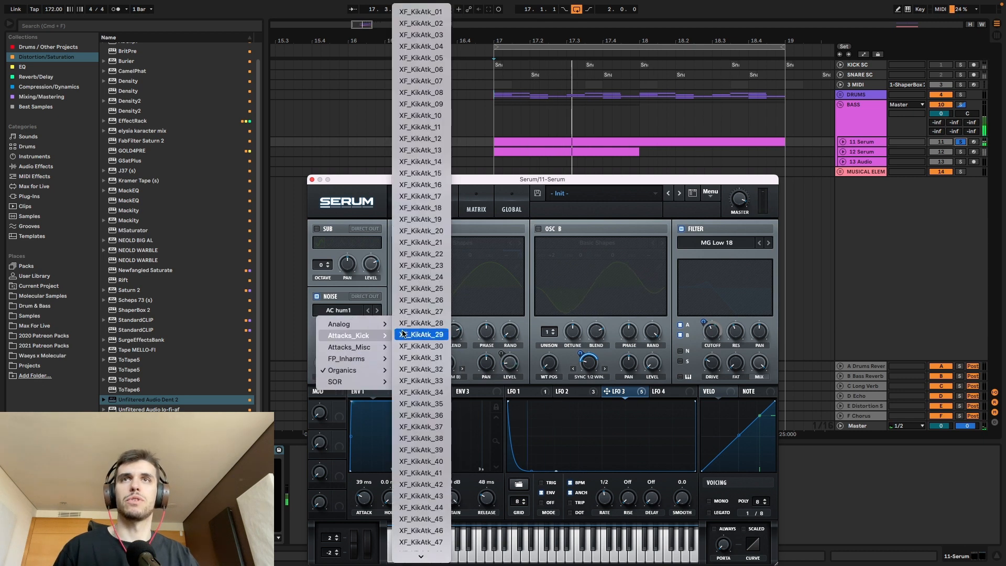
click(424, 334)
click(376, 310)
click(377, 310)
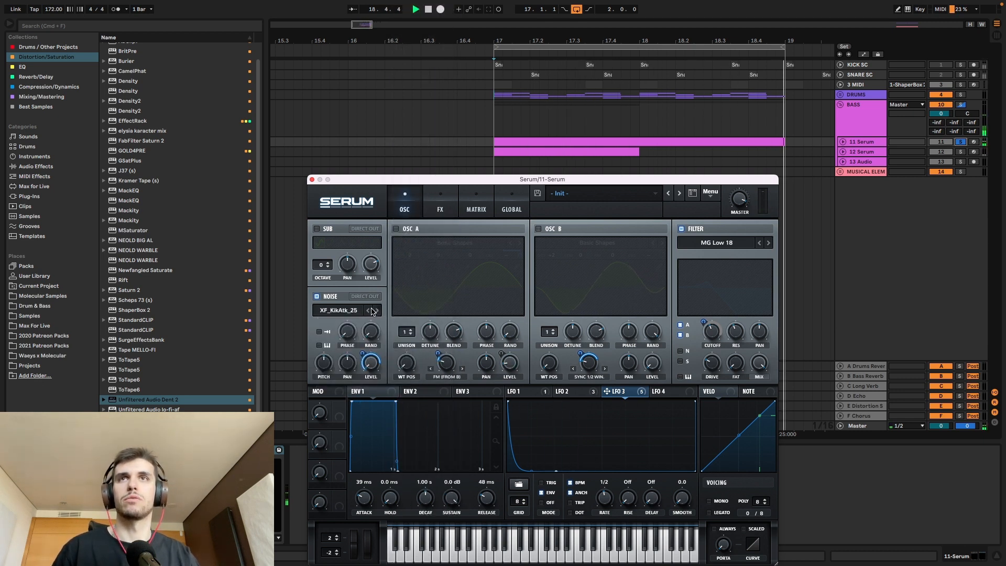
Step: Audition XF_KikAtk_30, XF_KikAtk_04 and kick trans 4 as noise samples during playback
click(346, 310)
mouse_move(350, 336)
click(408, 346)
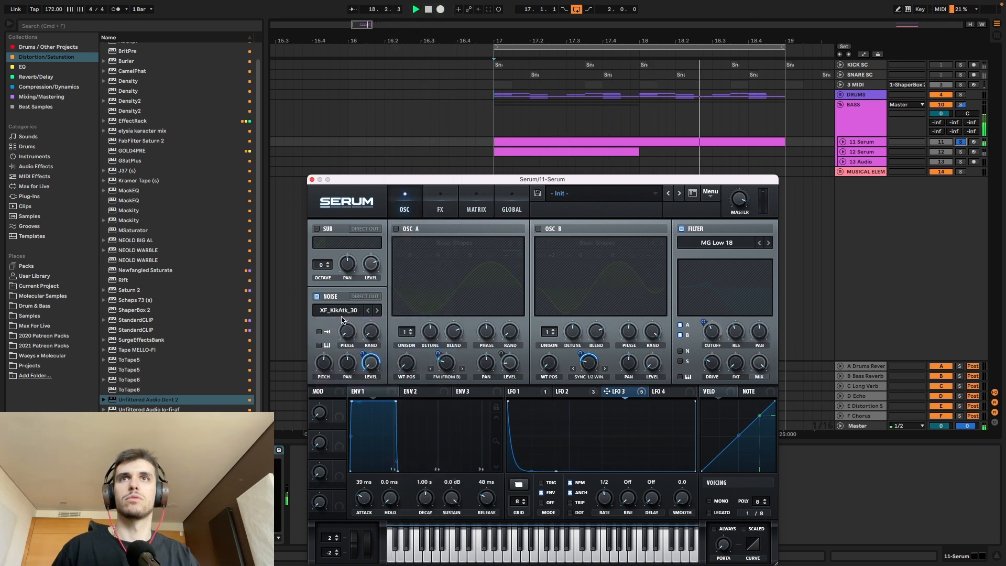
click(341, 310)
click(427, 47)
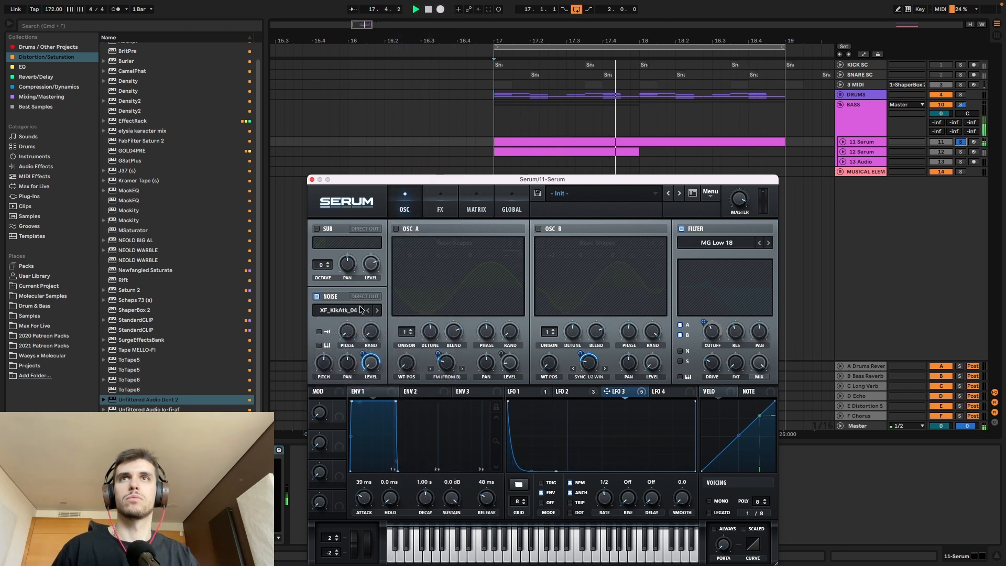
click(341, 310)
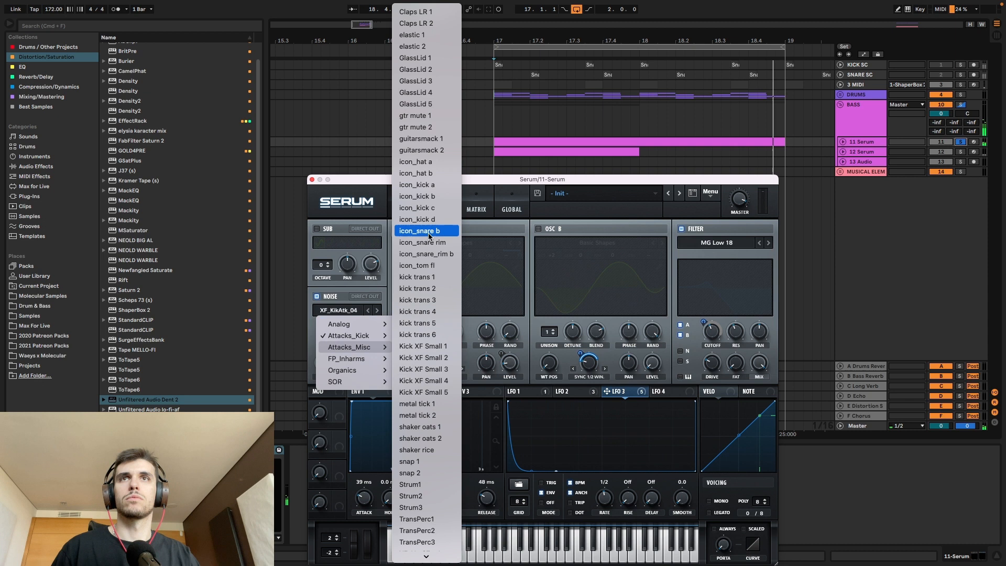
click(419, 311)
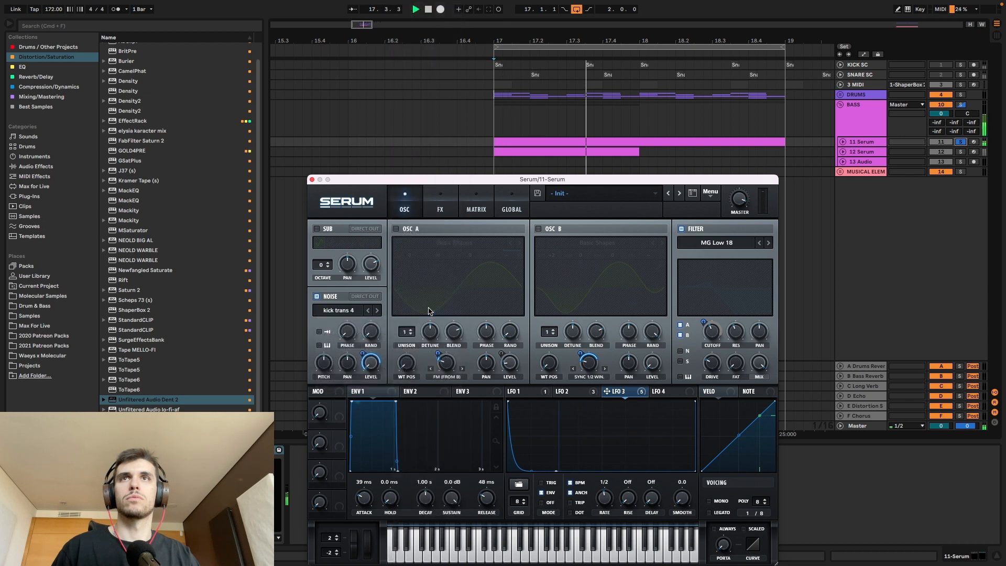
Step: Turn oscillators A and B back on and set the noise sample to the analog BrightWhite
click(396, 229)
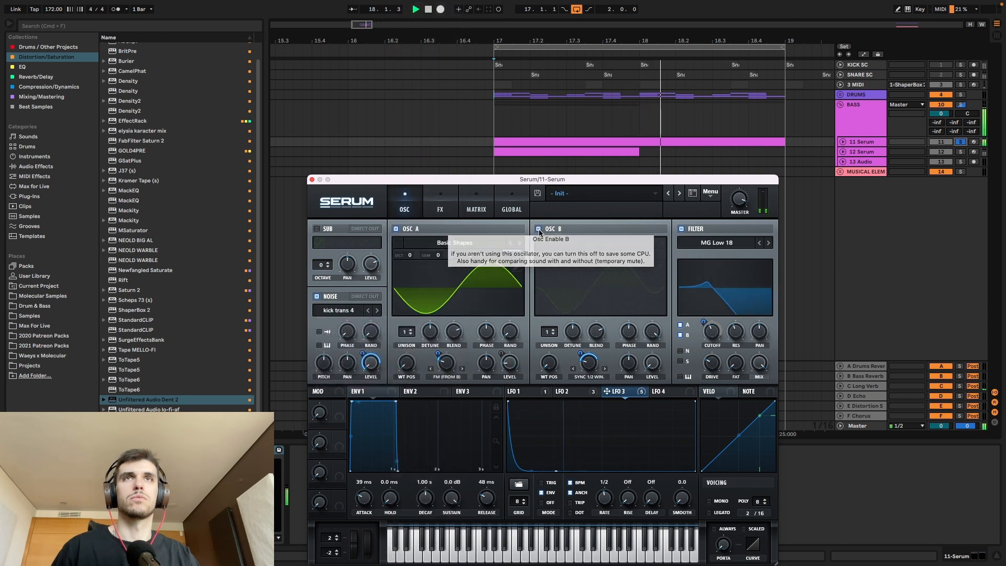
click(538, 229)
click(341, 310)
mouse_move(347, 325)
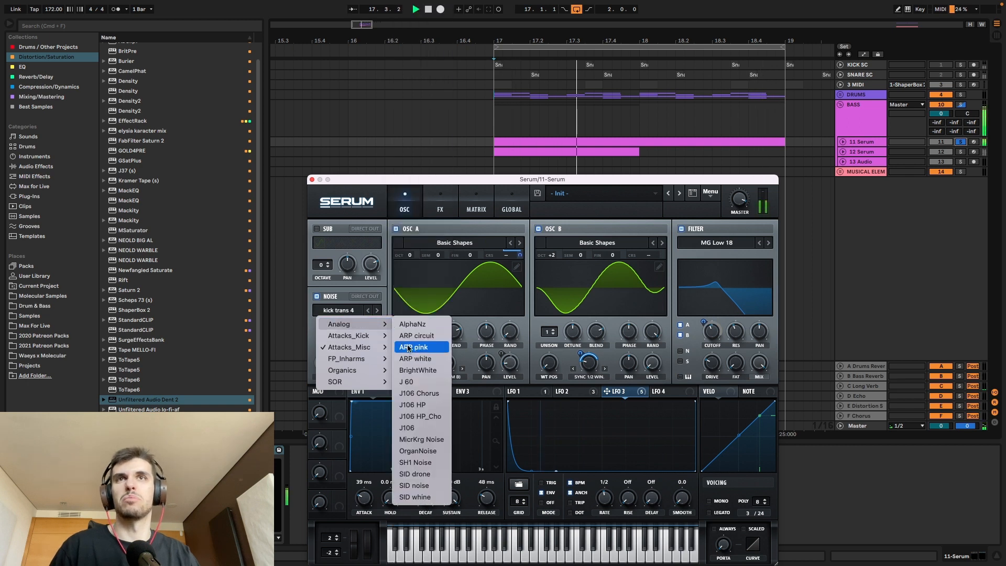
click(417, 373)
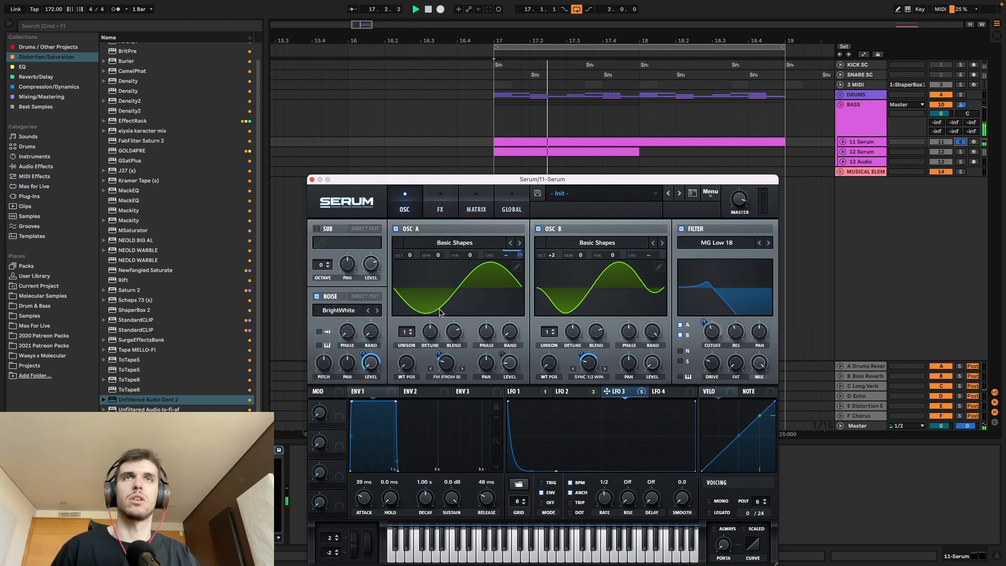
Step: Activate LFO 3's Fil Cutoff destination and check the modulator assigned to oscillator B's warp
right_click(618, 392)
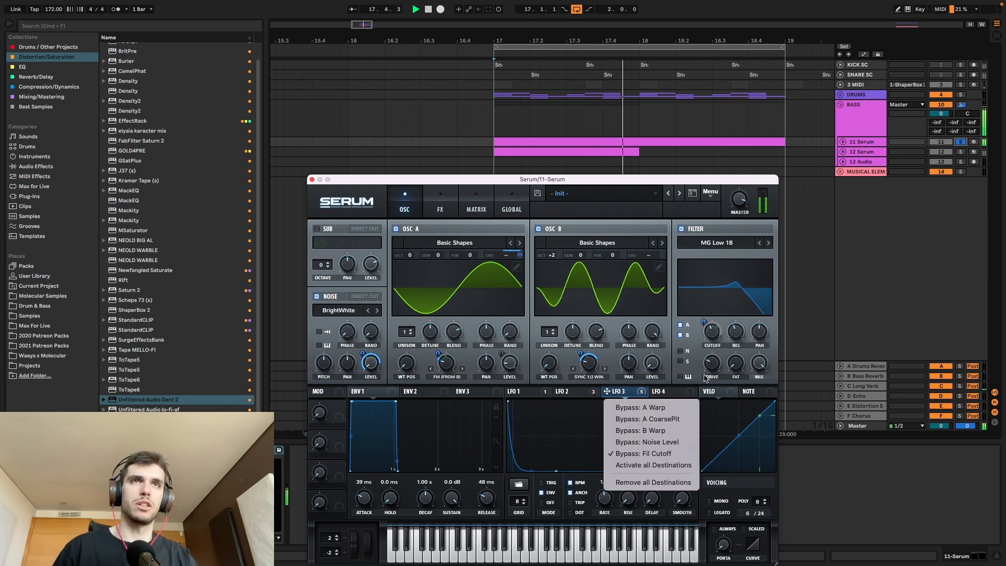
click(663, 454)
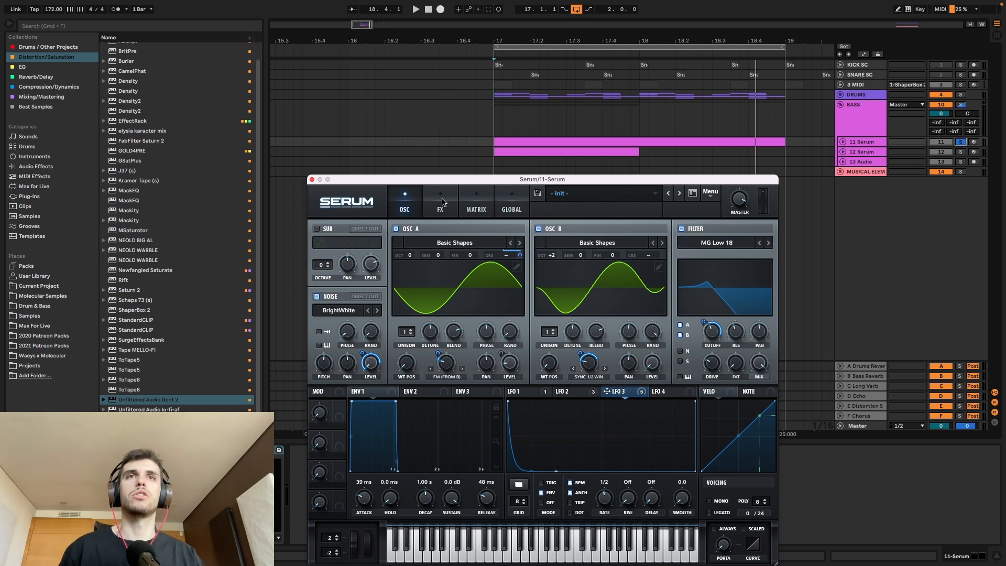
right_click(590, 363)
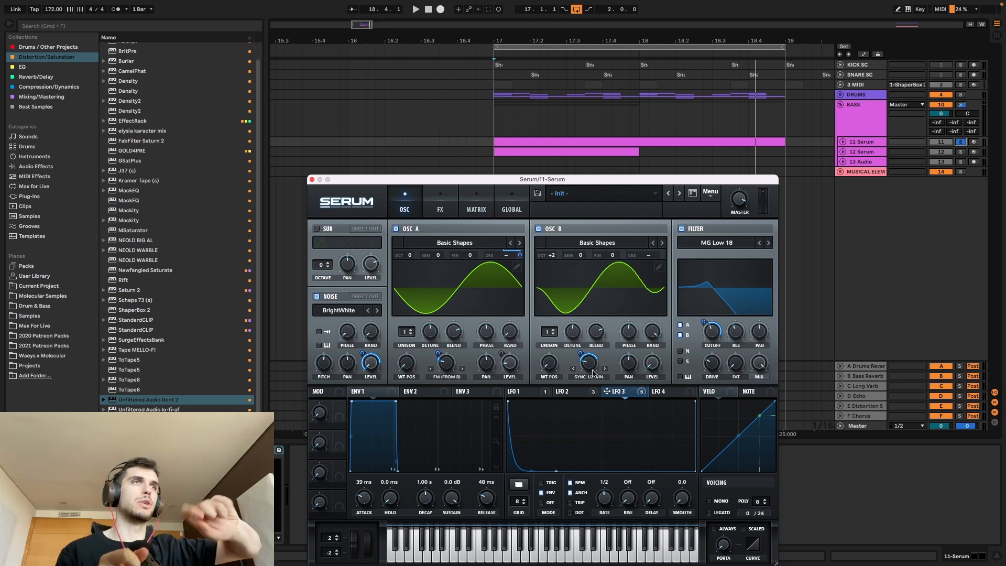
mouse_move(593, 372)
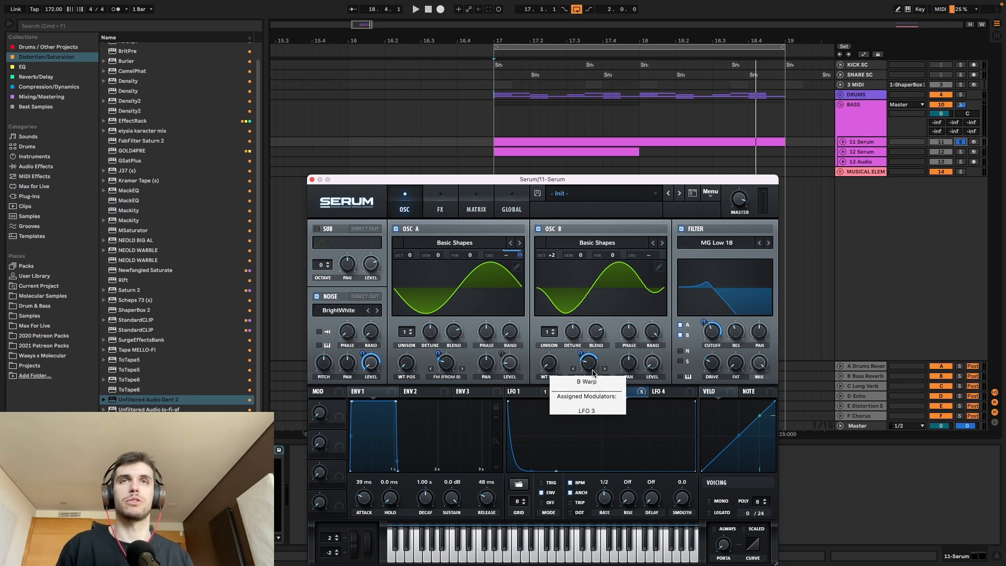
Step: Show Serum's effects rack, move the plugin window up and clear the 11 Serum solo
click(456, 212)
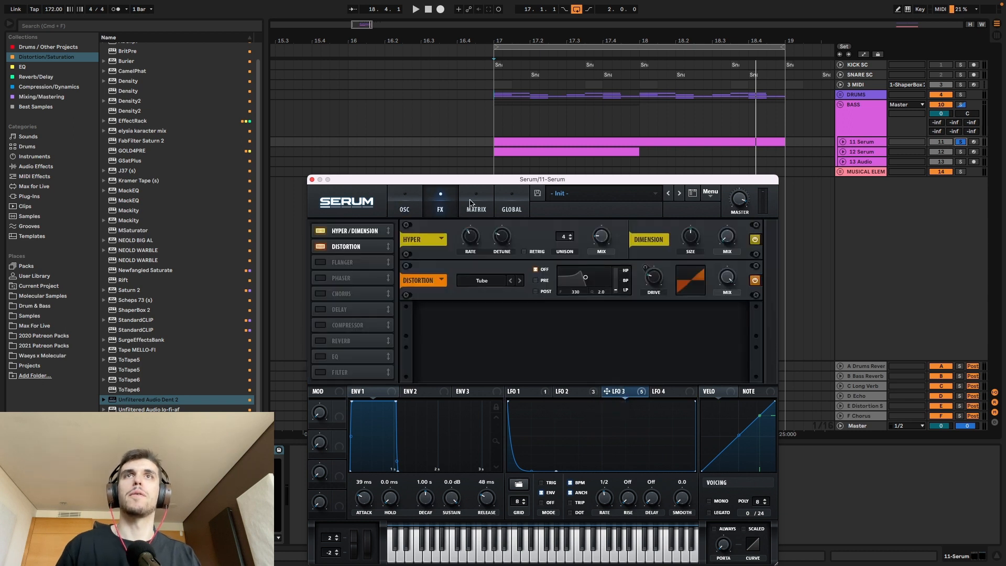
drag(553, 179, 577, 148)
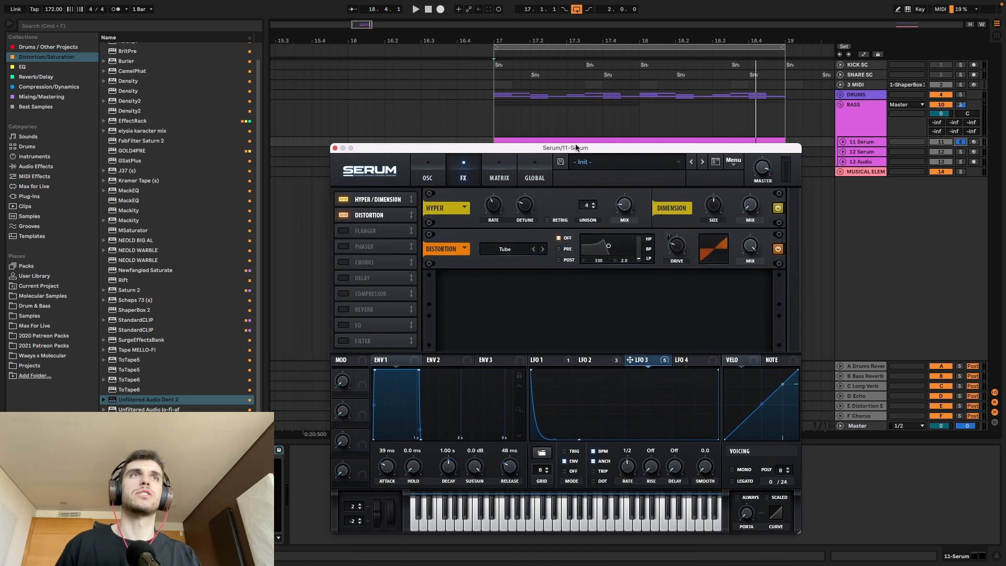
click(962, 143)
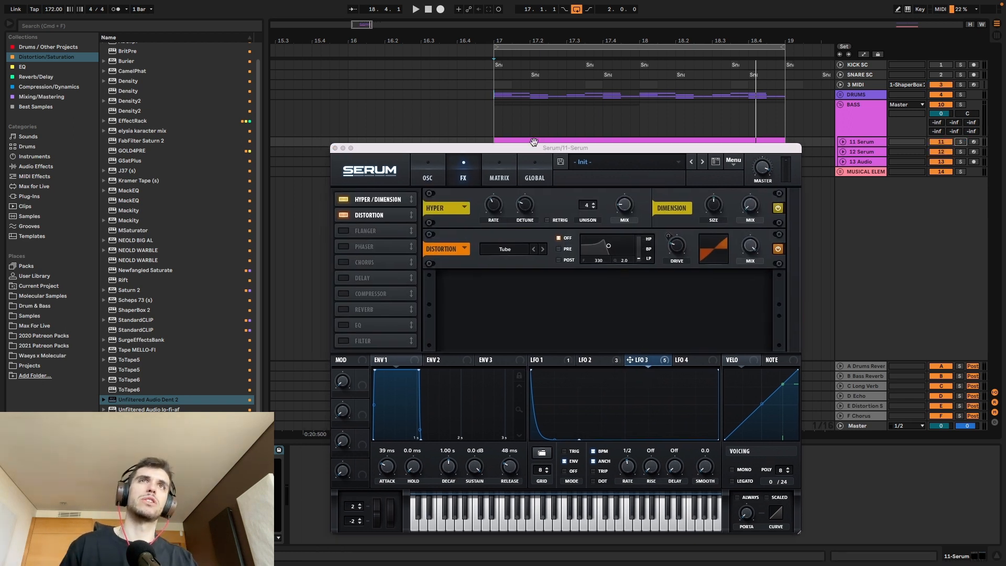